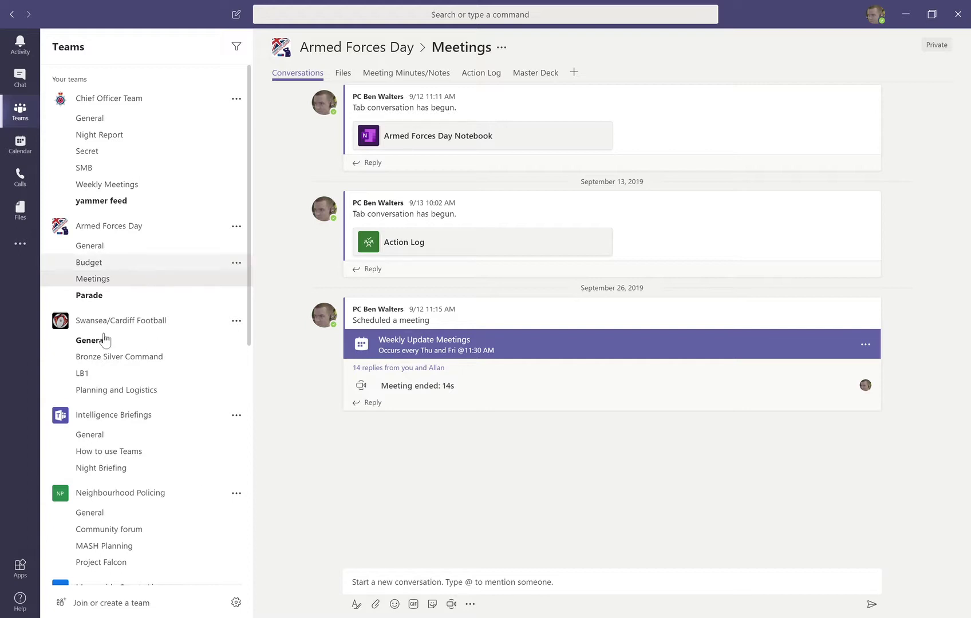
Look through the activity feed, the recent chats and the list of teams with their channels.
left_click(24, 41)
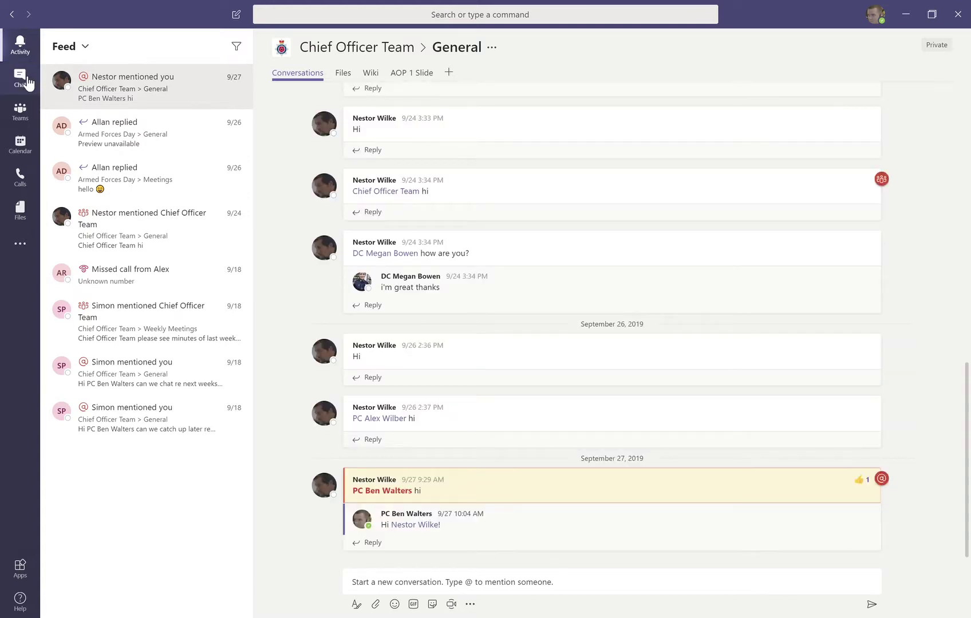
left_click(27, 83)
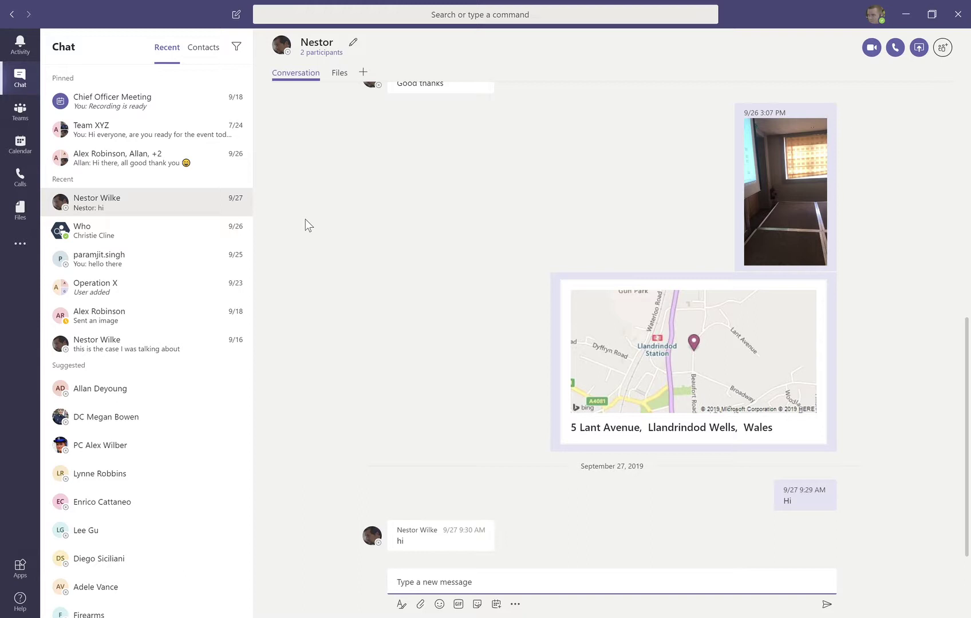
left_click(20, 111)
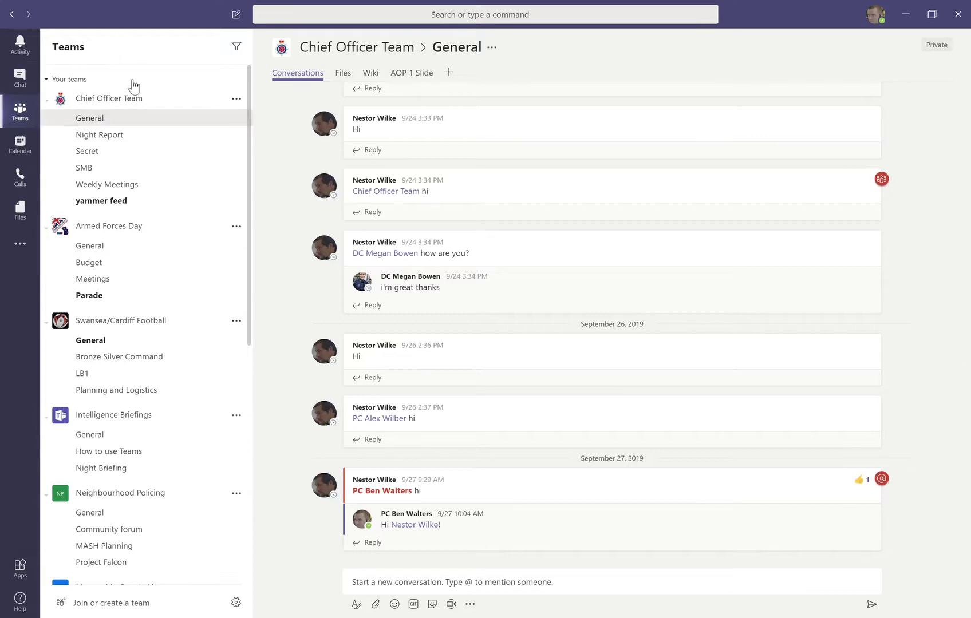
scroll(143, 273, "down", 3)
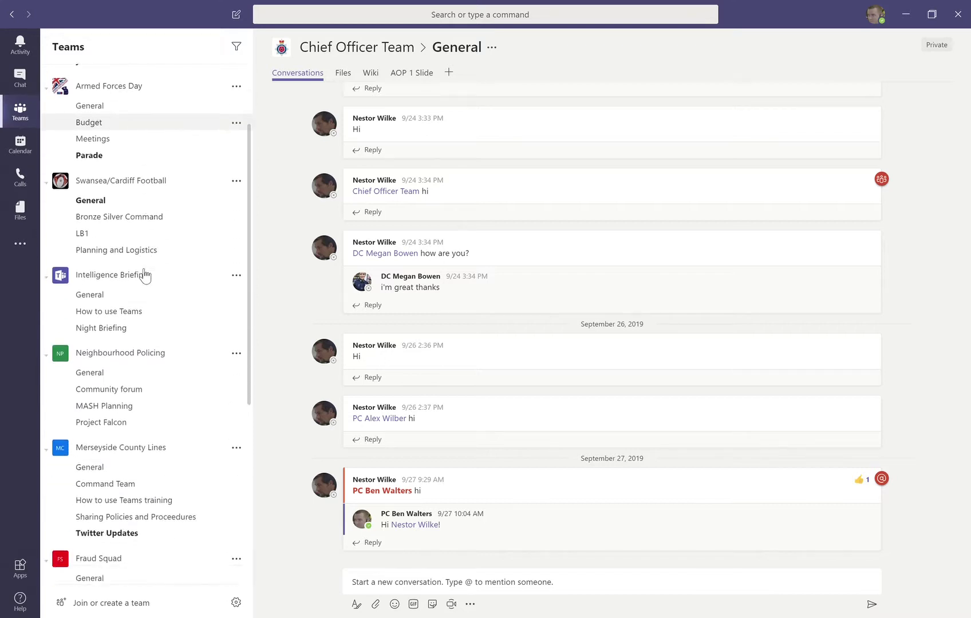
scroll(145, 275, "up", 3)
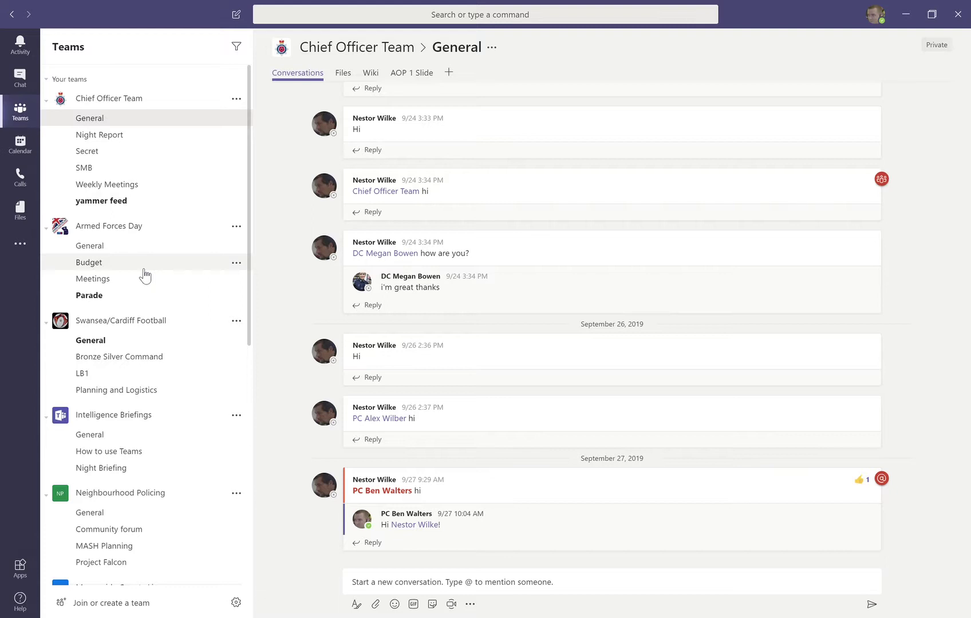
Join Thursday's Weekly Update Meetings occurrence from the calendar with the background blur turned on.
left_click(30, 155)
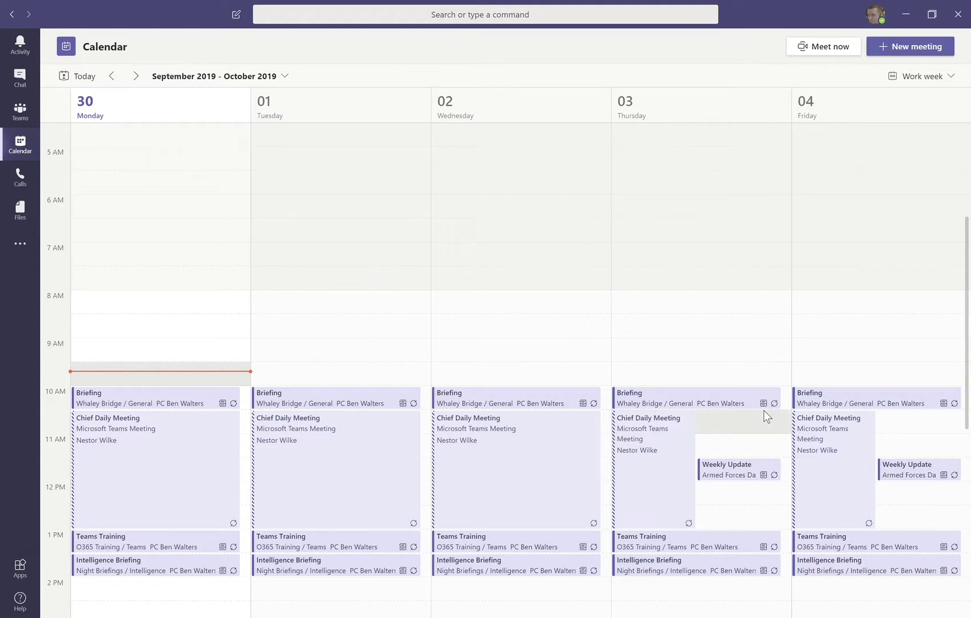
left_click(720, 468)
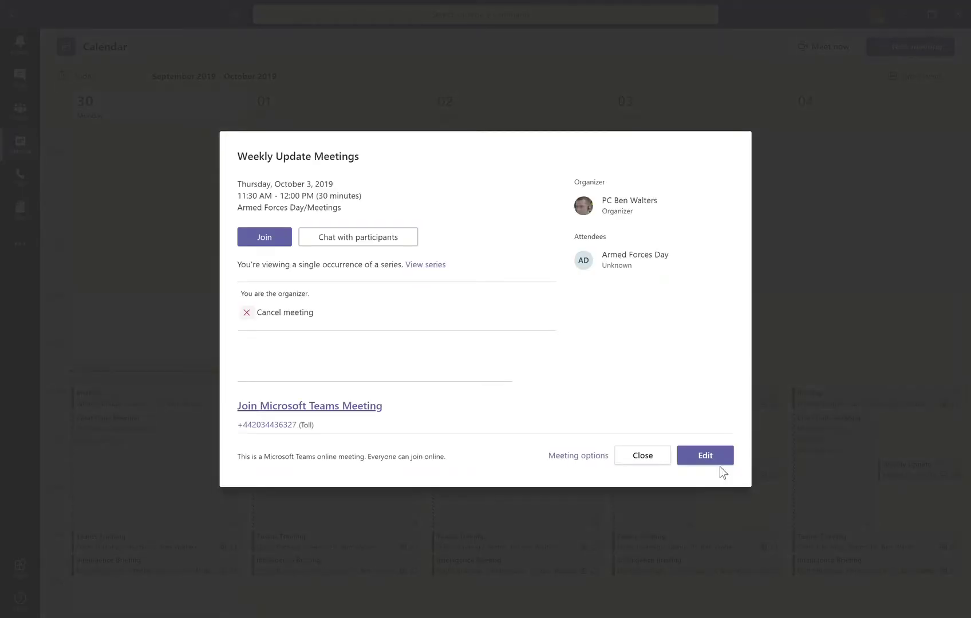
left_click(275, 251)
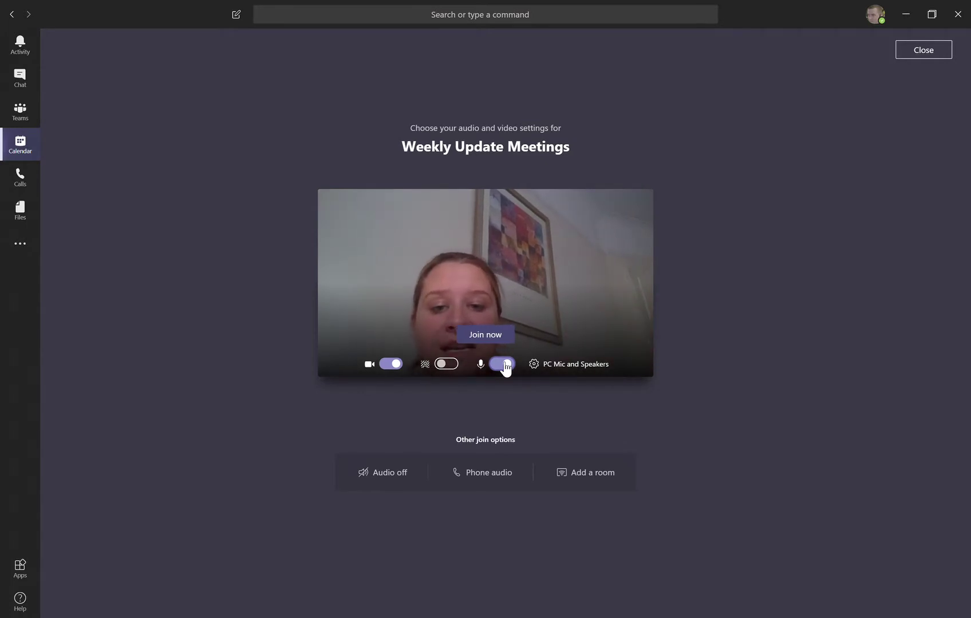
left_click(459, 365)
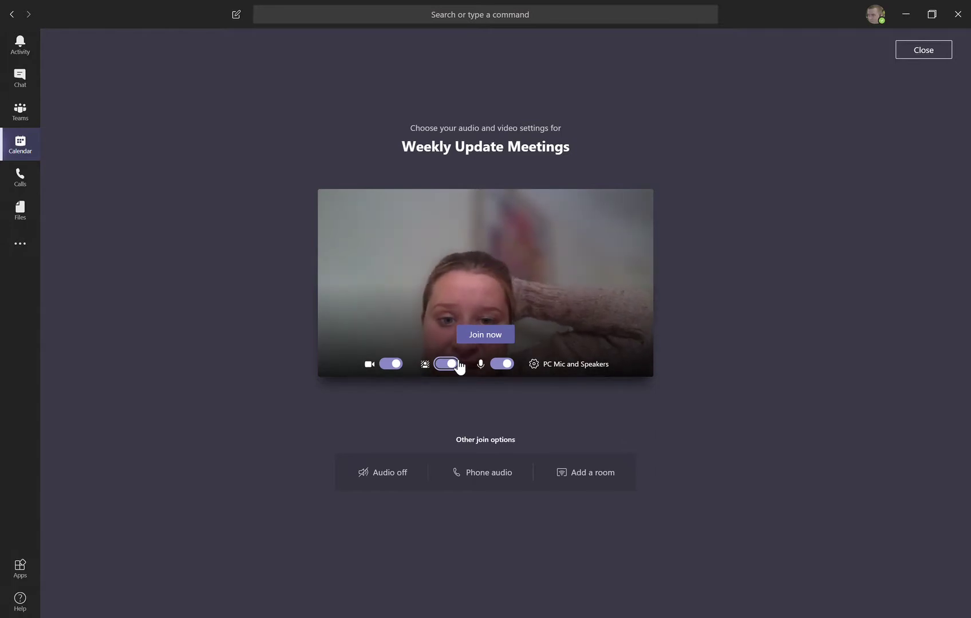
left_click(492, 337)
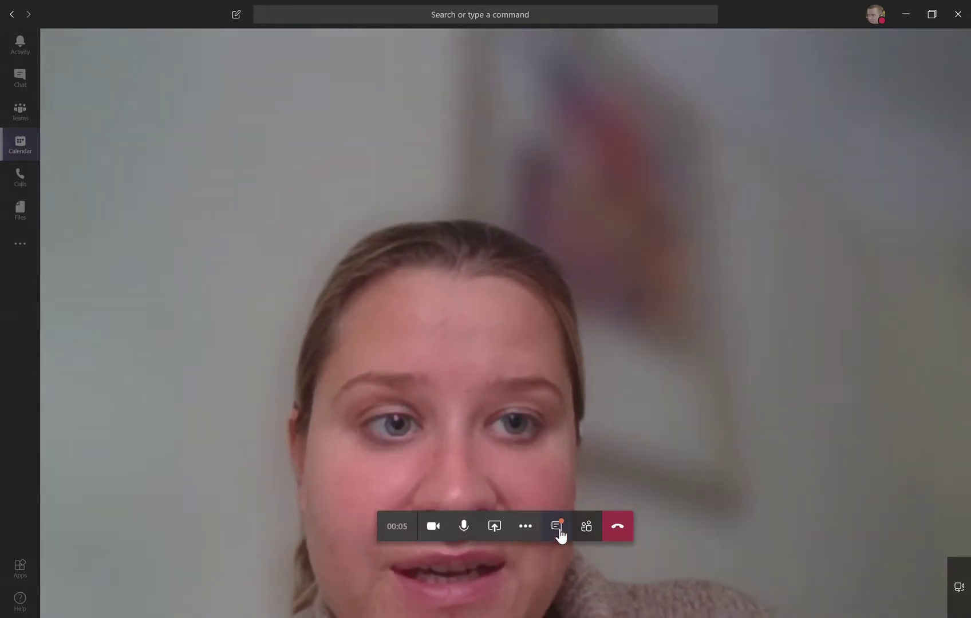
Show the meeting chat and turn the camera off.
left_click(557, 527)
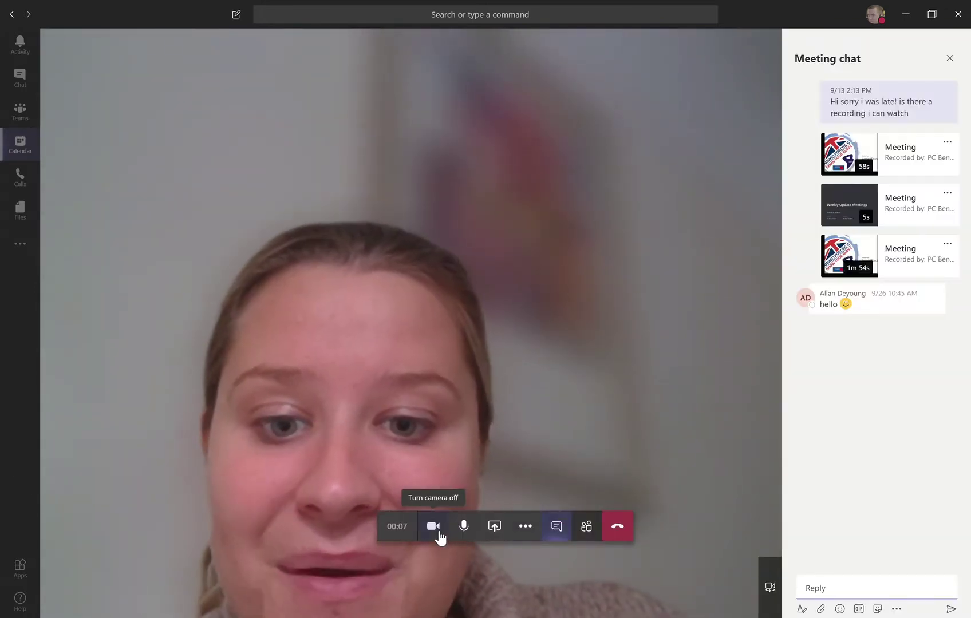
left_click(439, 536)
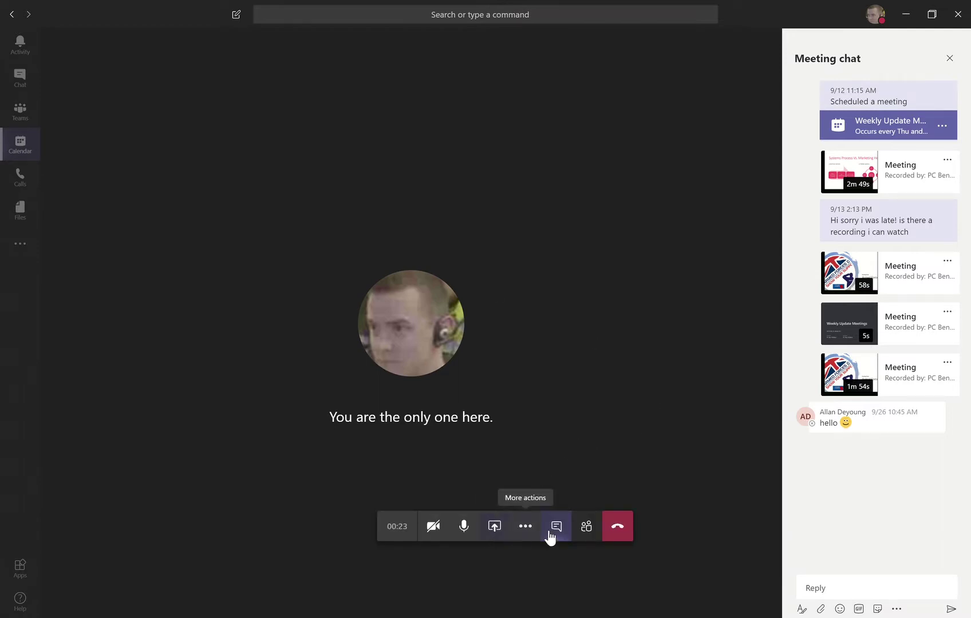
Share the Armed Forces Day briefing pack PowerPoint with the meeting.
left_click(496, 534)
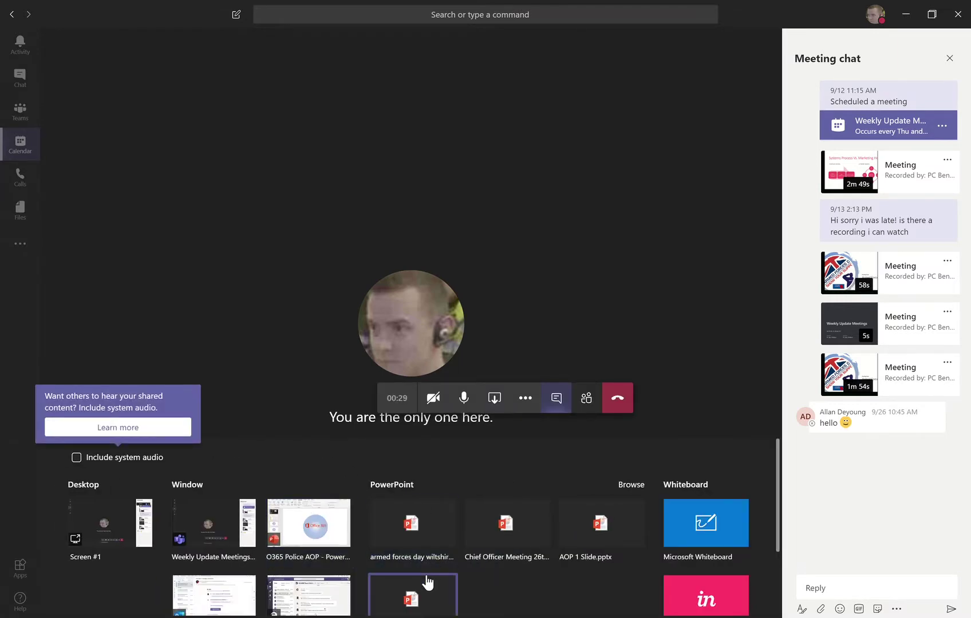
scroll(427, 582, "down", 1)
left_click(429, 484)
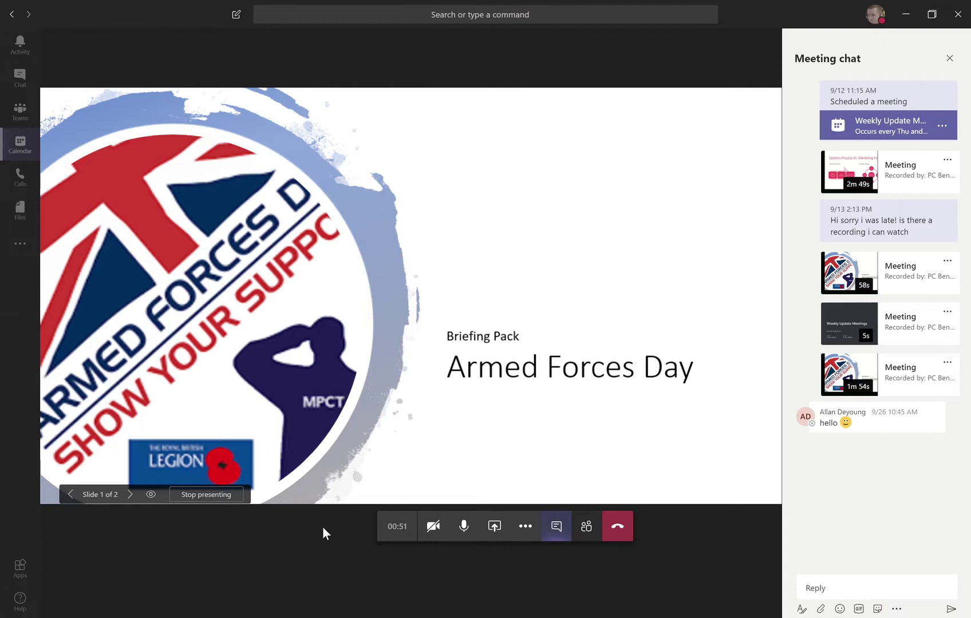
Start recording the meeting and advance the shared presentation to slide 2.
left_click(532, 541)
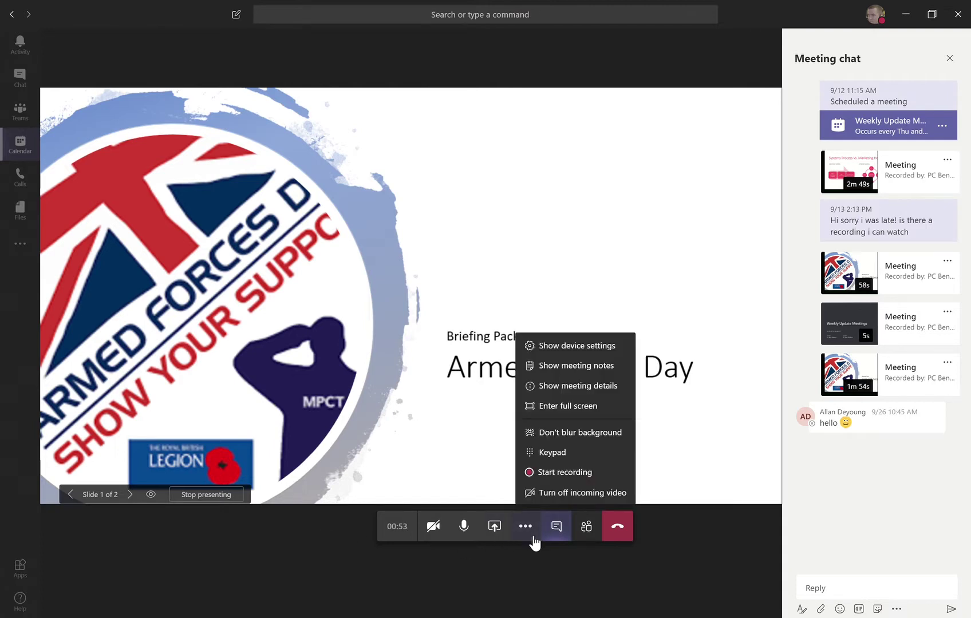
left_click(586, 467)
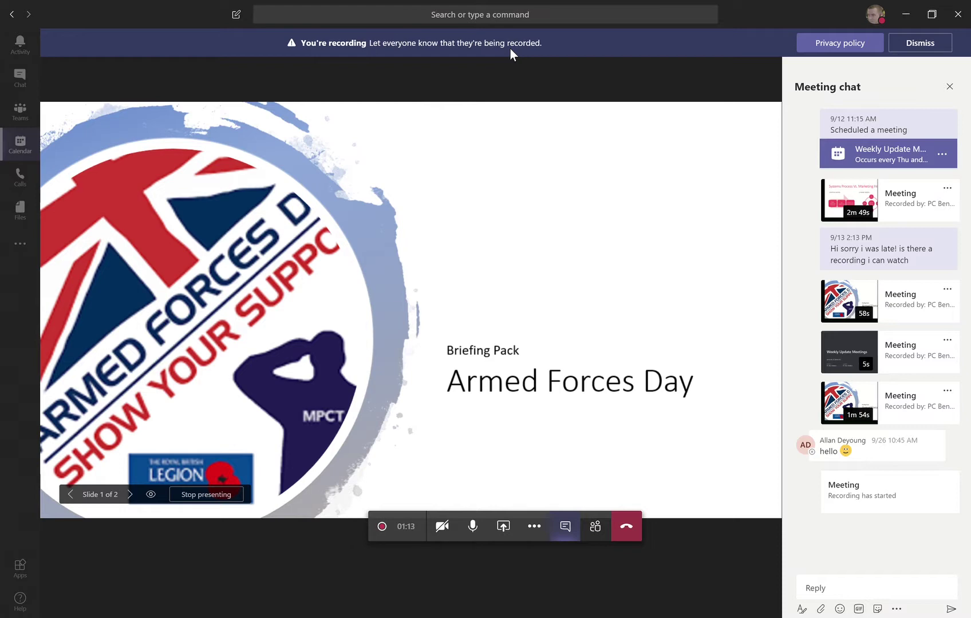
left_click(130, 497)
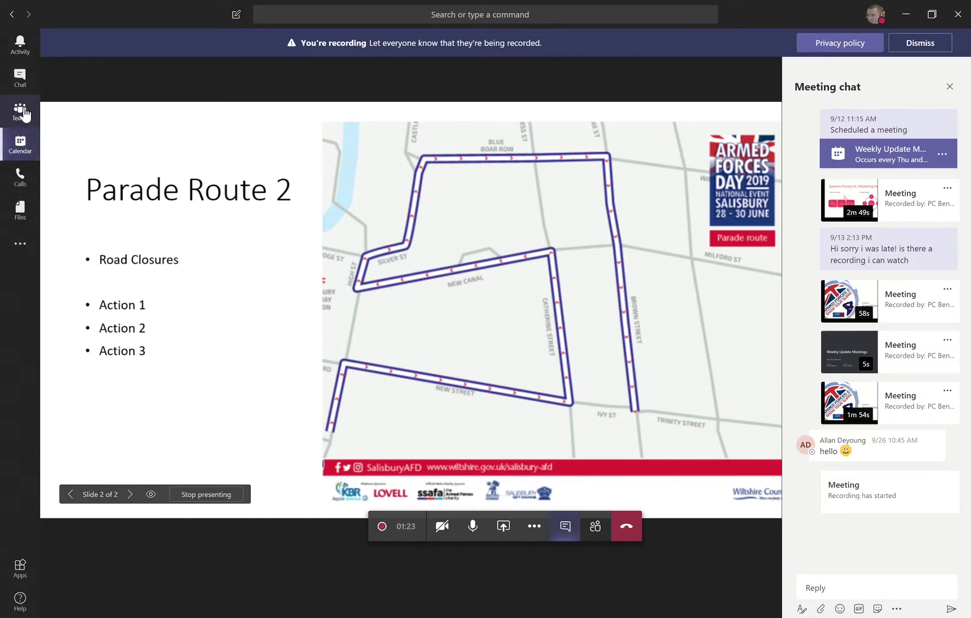
Stop the meeting recording and confirm that it should end.
left_click(25, 116)
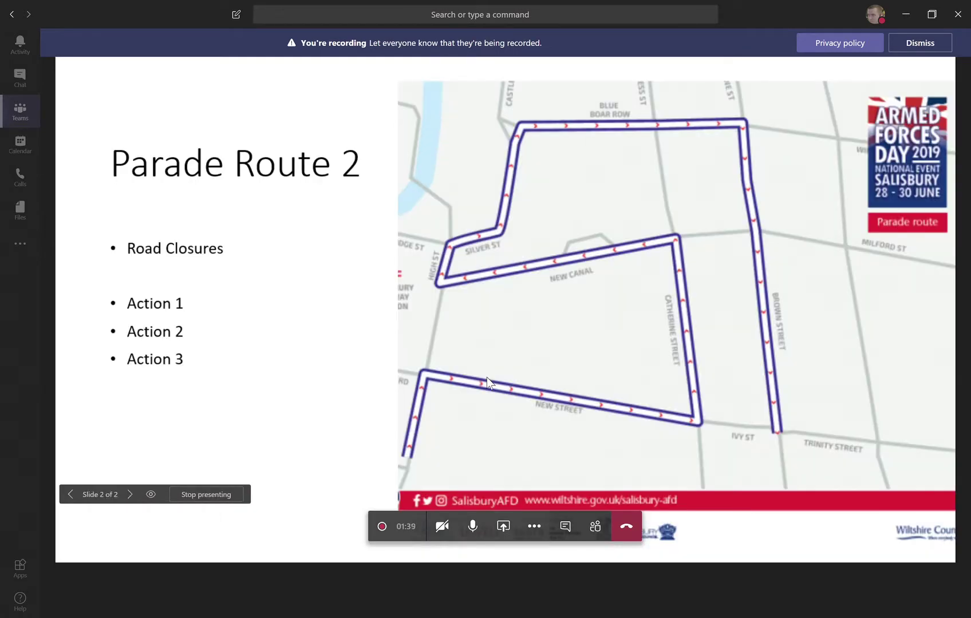
left_click(543, 526)
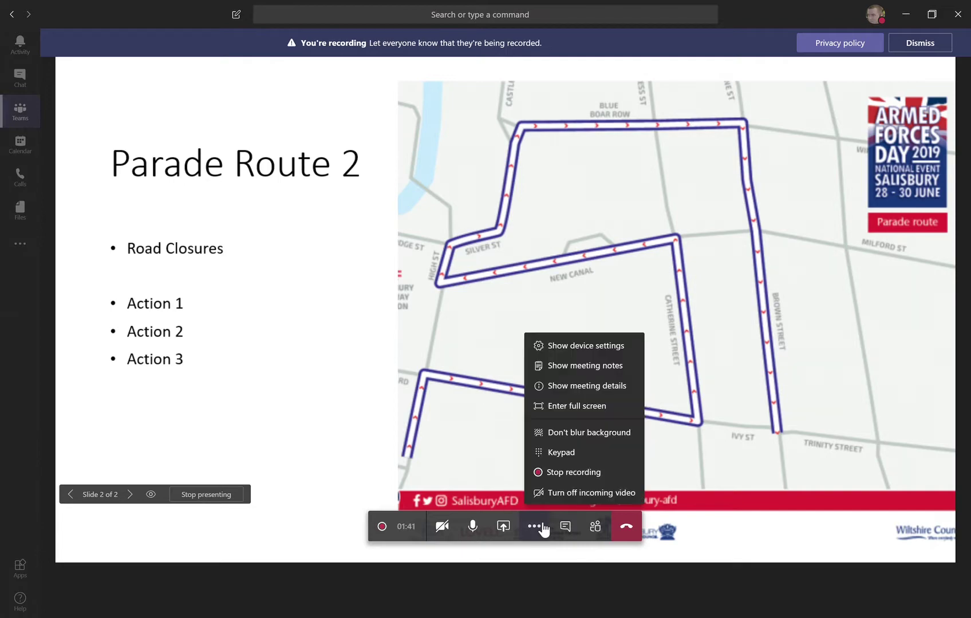
left_click(571, 477)
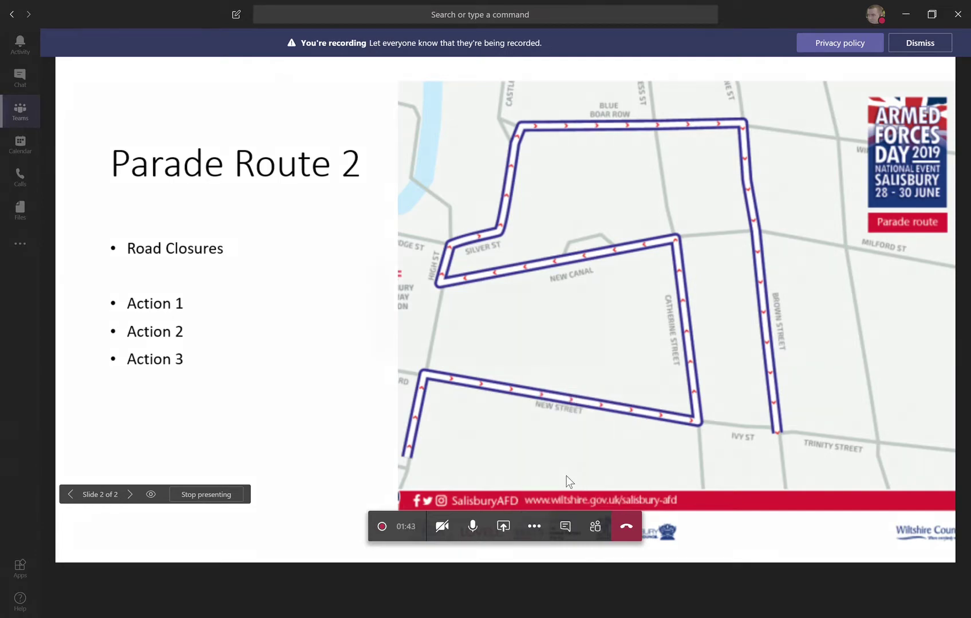
left_click(545, 331)
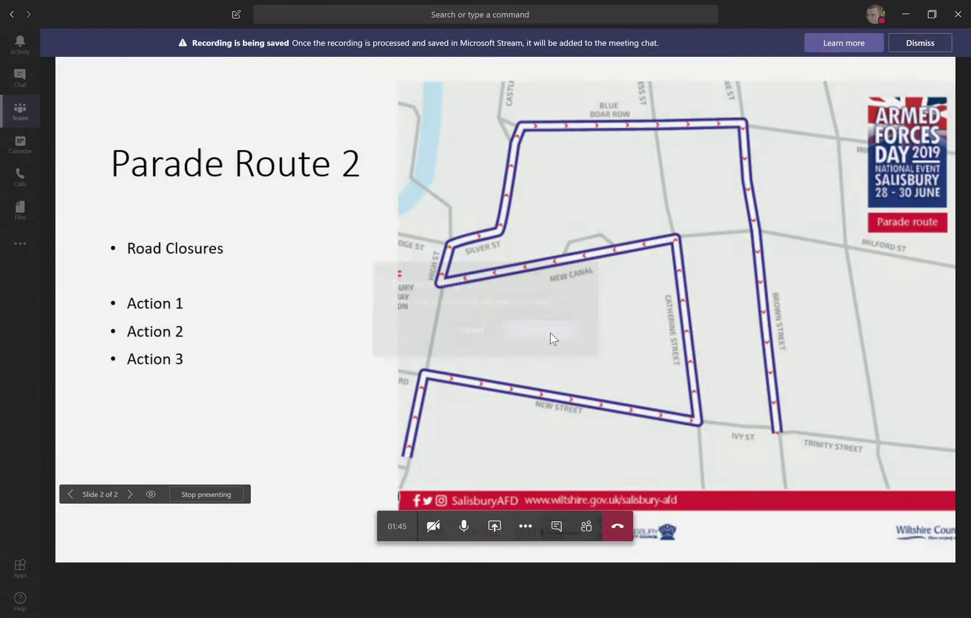
Reopen the meeting chat and play the 1m 54s recording with its sound muted and captions on.
left_click(556, 527)
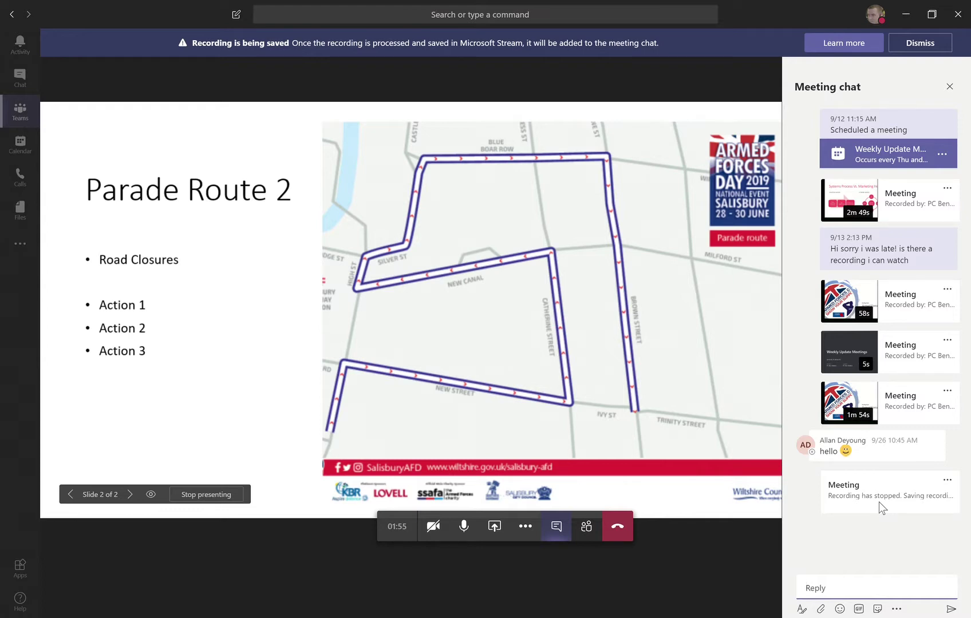
left_click(852, 396)
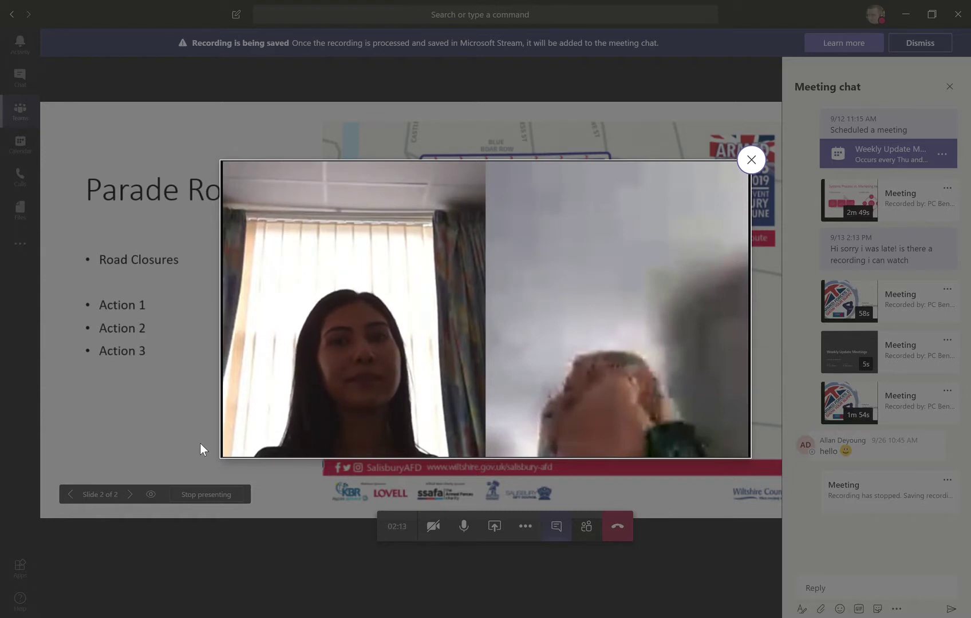
mouse_move(359, 433)
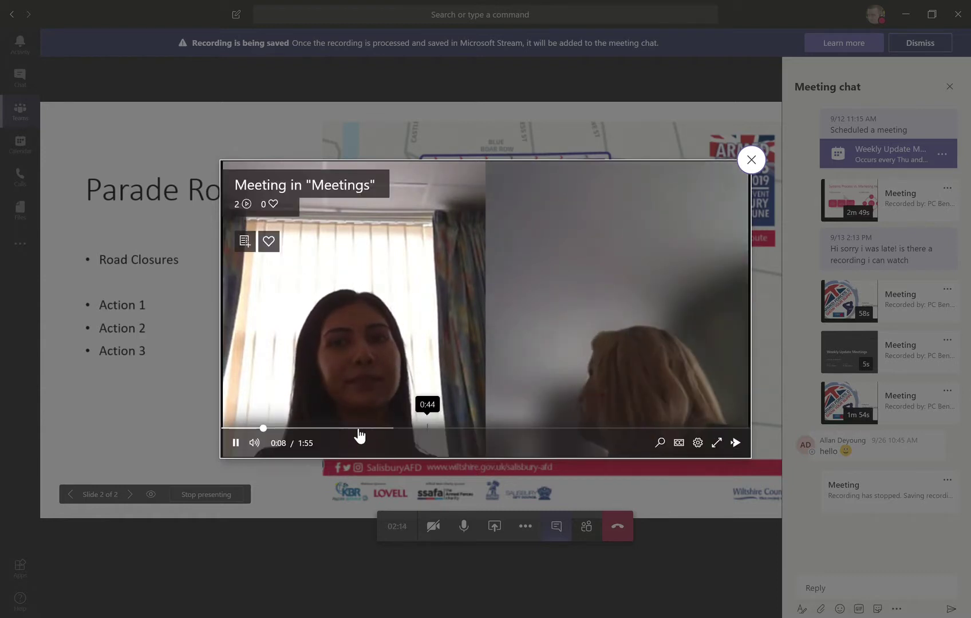
left_click(252, 441)
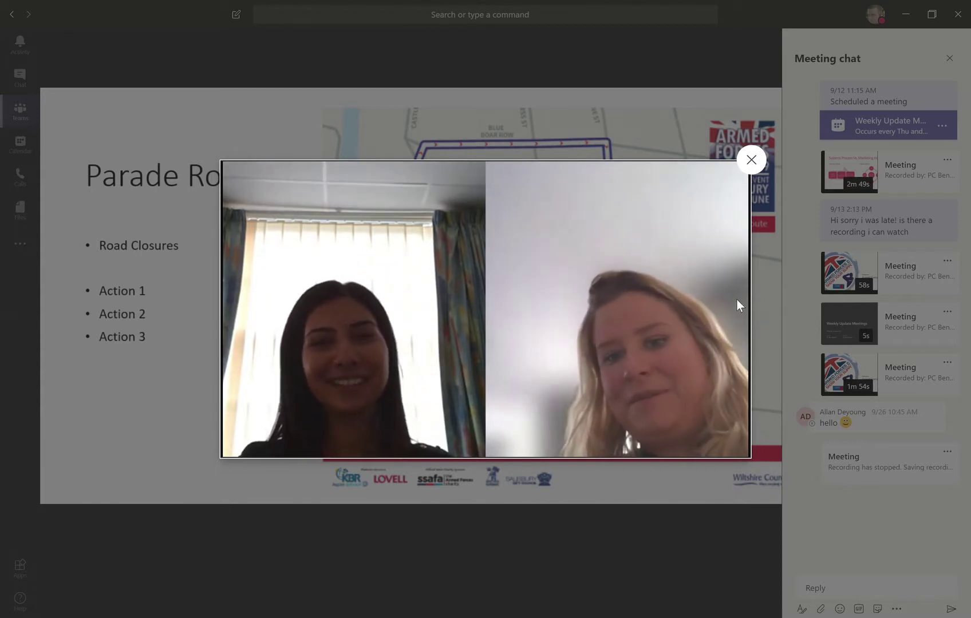
mouse_move(657, 378)
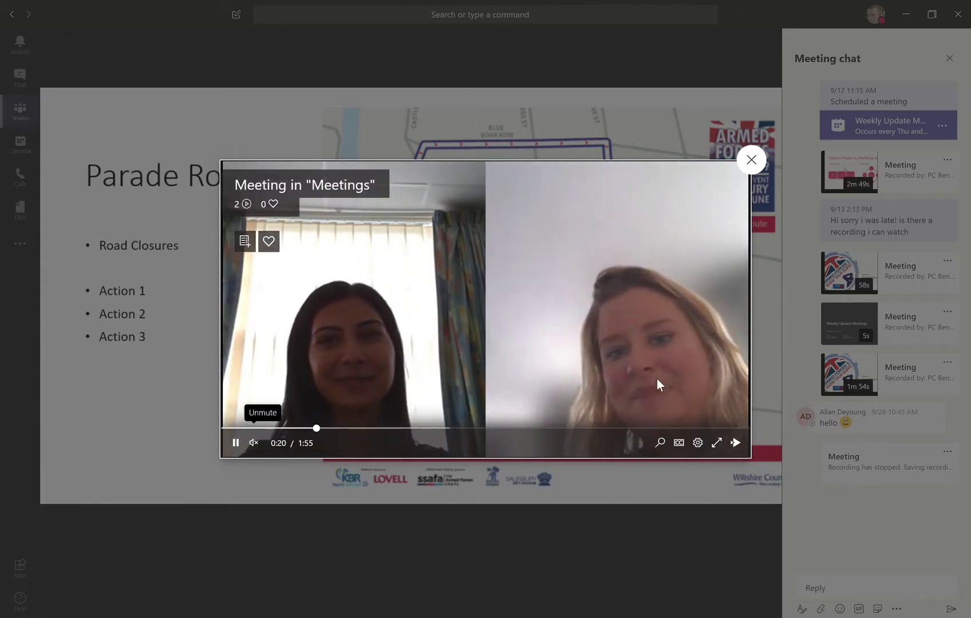
left_click(688, 444)
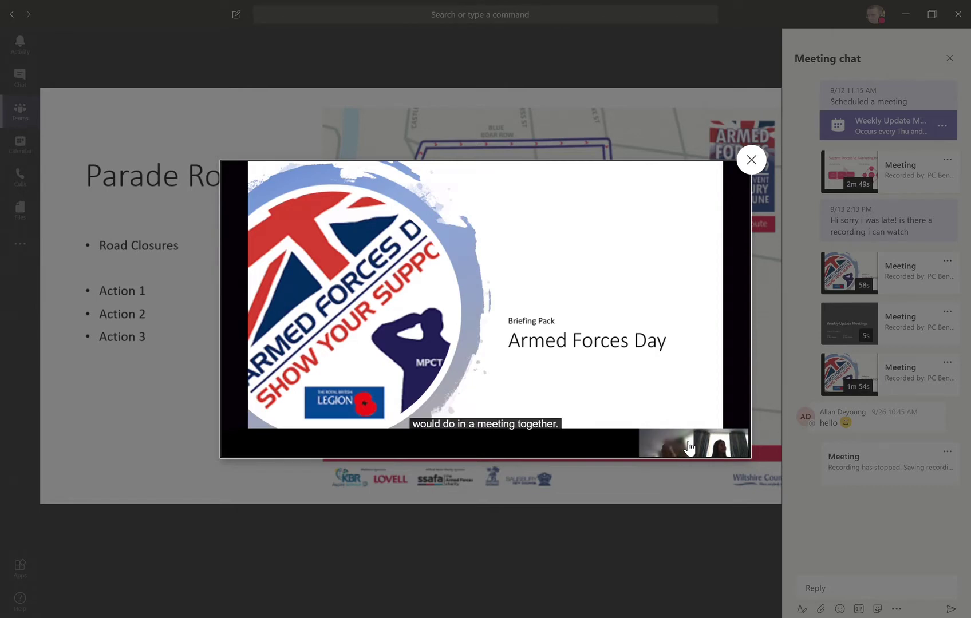
mouse_move(681, 444)
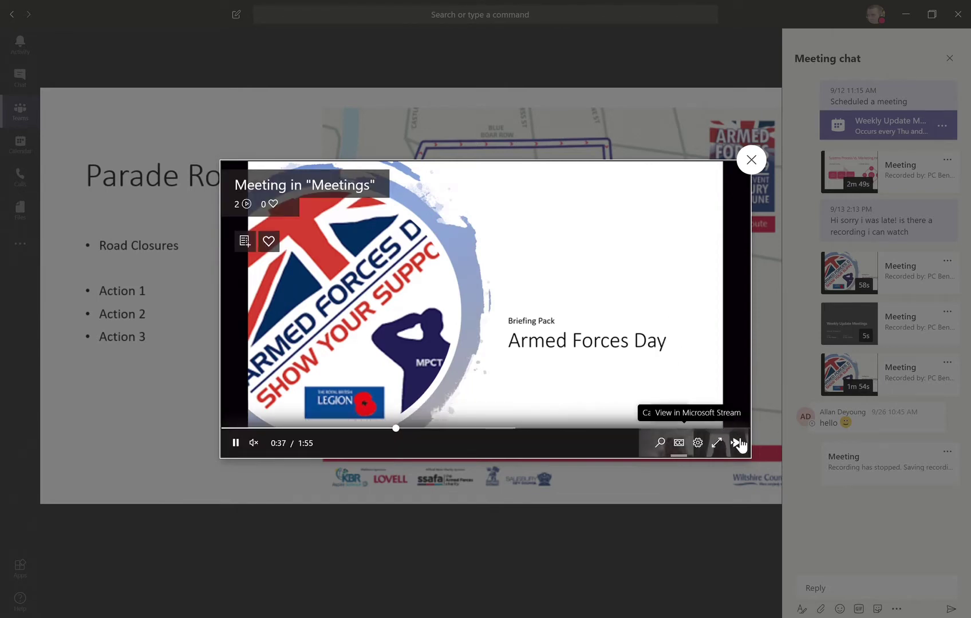
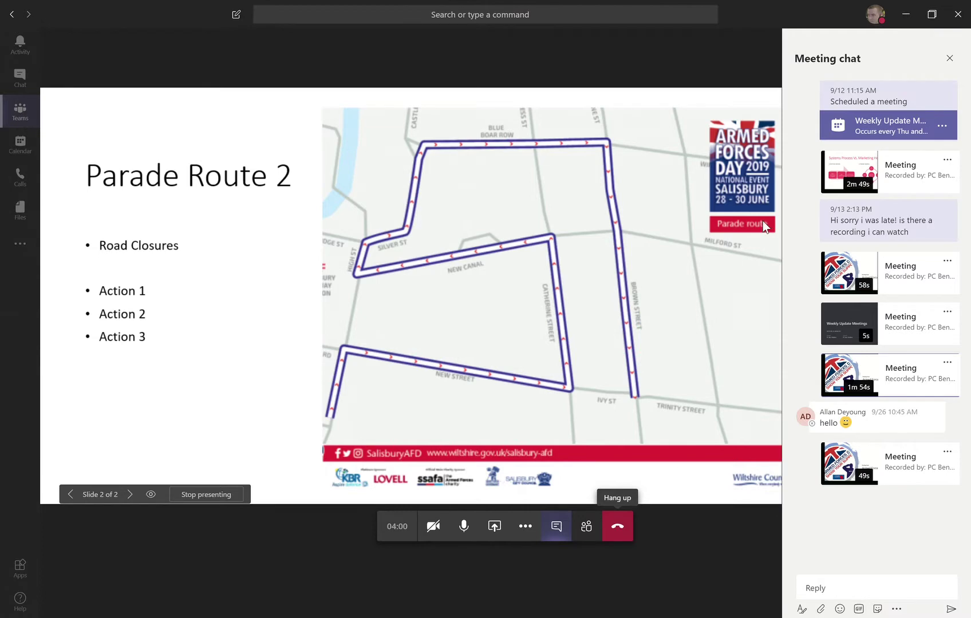
Play the new 49s recording from the meeting chat, pause it and close the player.
left_click(894, 468)
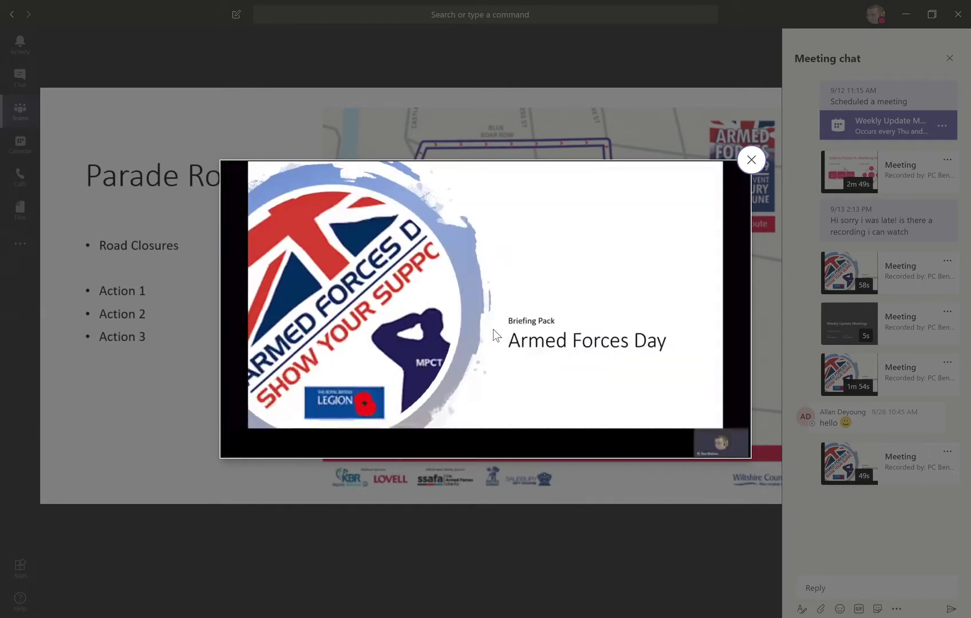
mouse_move(219, 458)
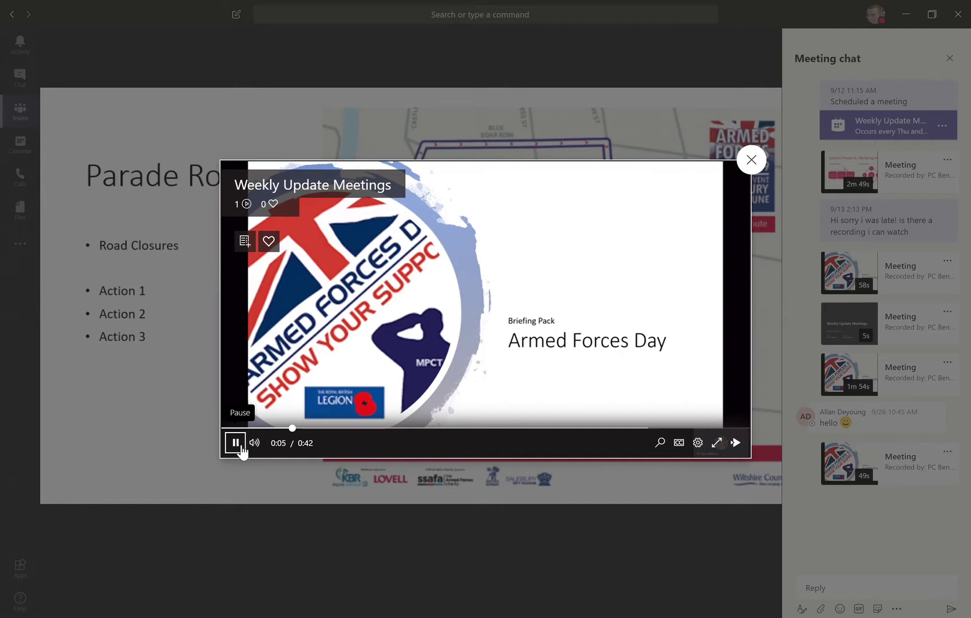
left_click(241, 448)
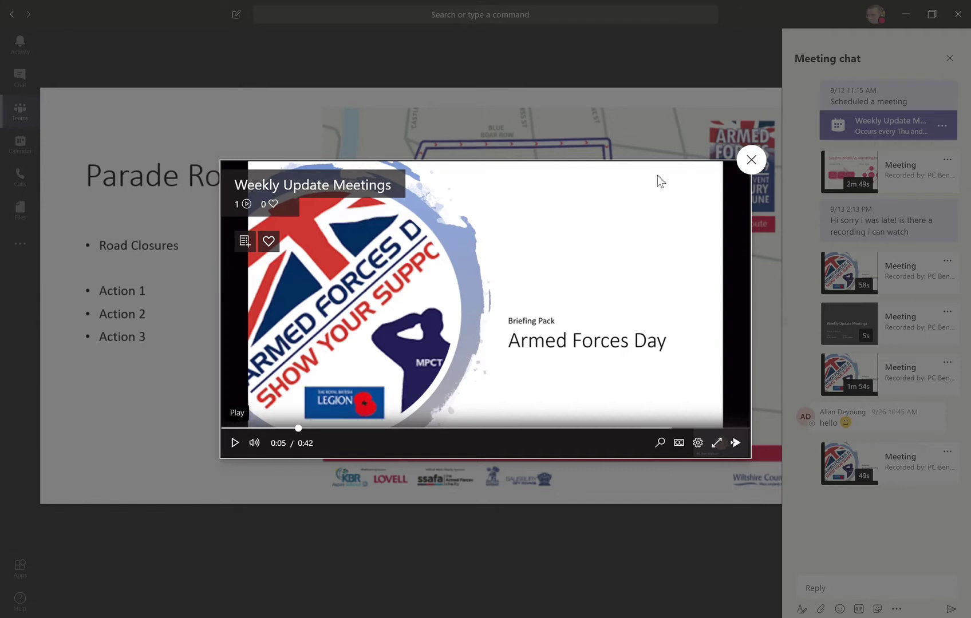
left_click(759, 164)
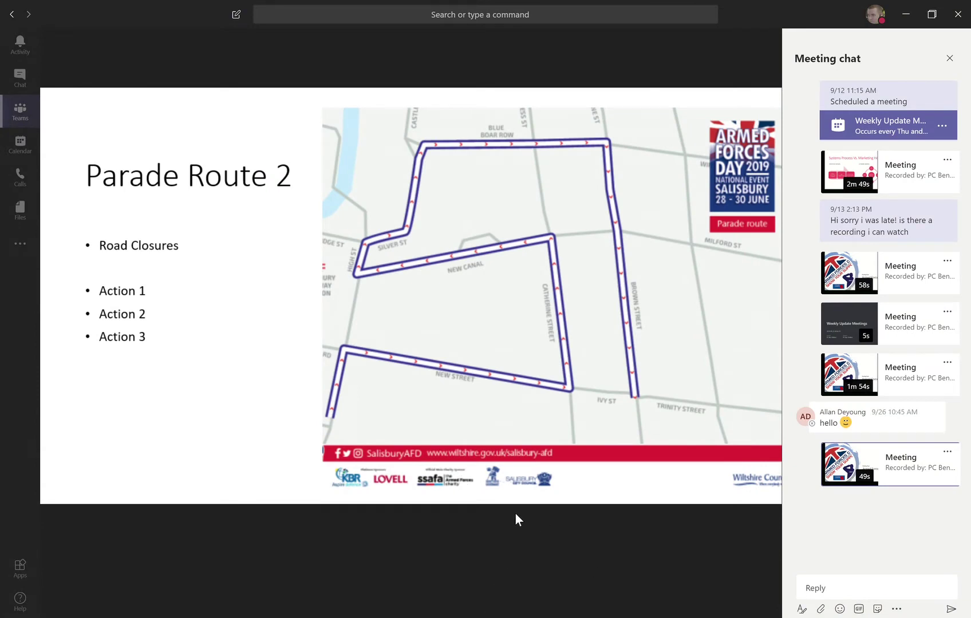
Leave the meeting and open the Action Log of the Armed Forces Day team's Meetings channel.
left_click(618, 528)
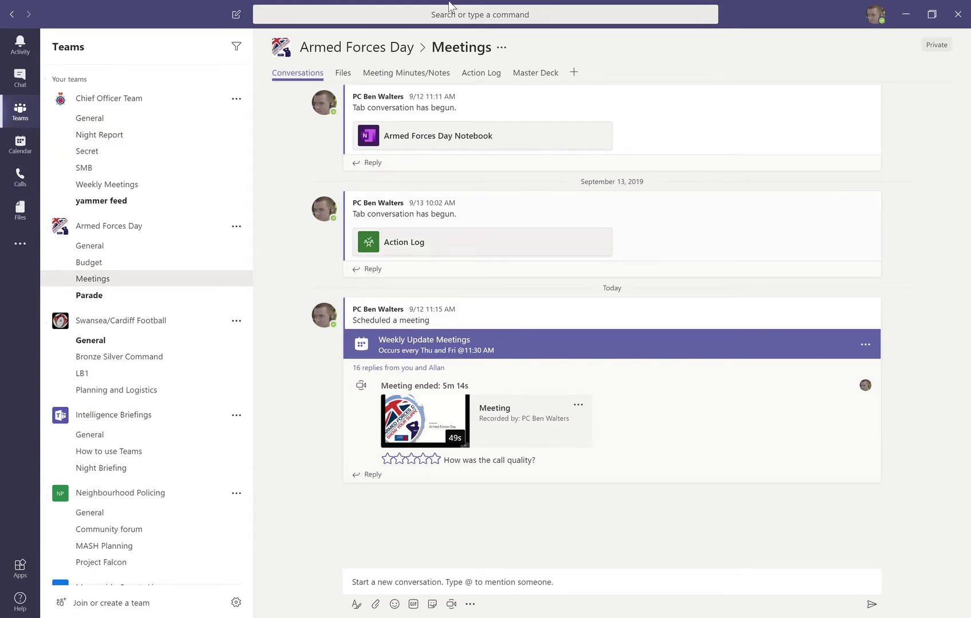
left_click(485, 76)
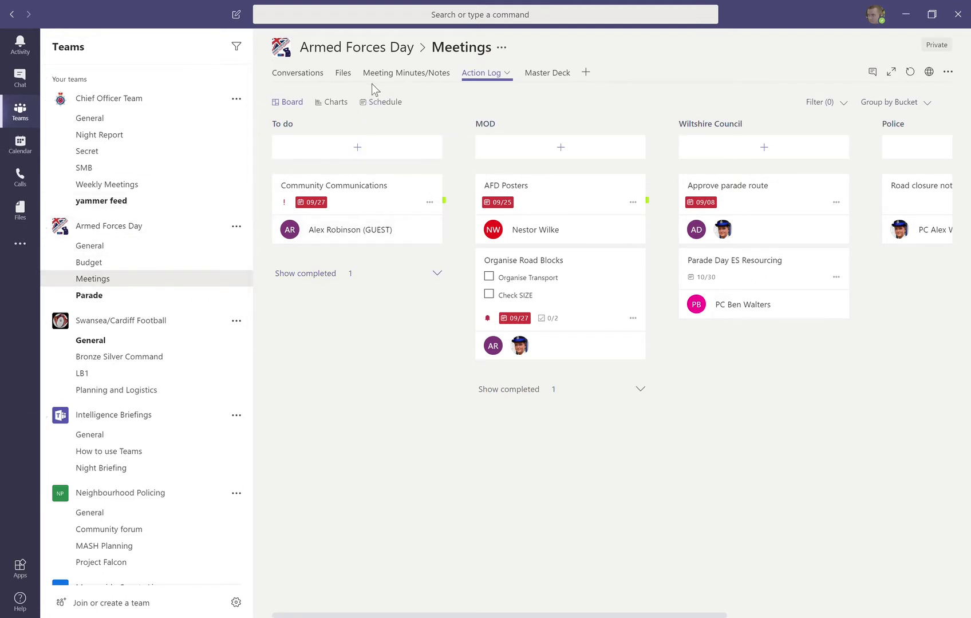
View the apps available for a new channel tab and close the gallery without adding one.
left_click(586, 73)
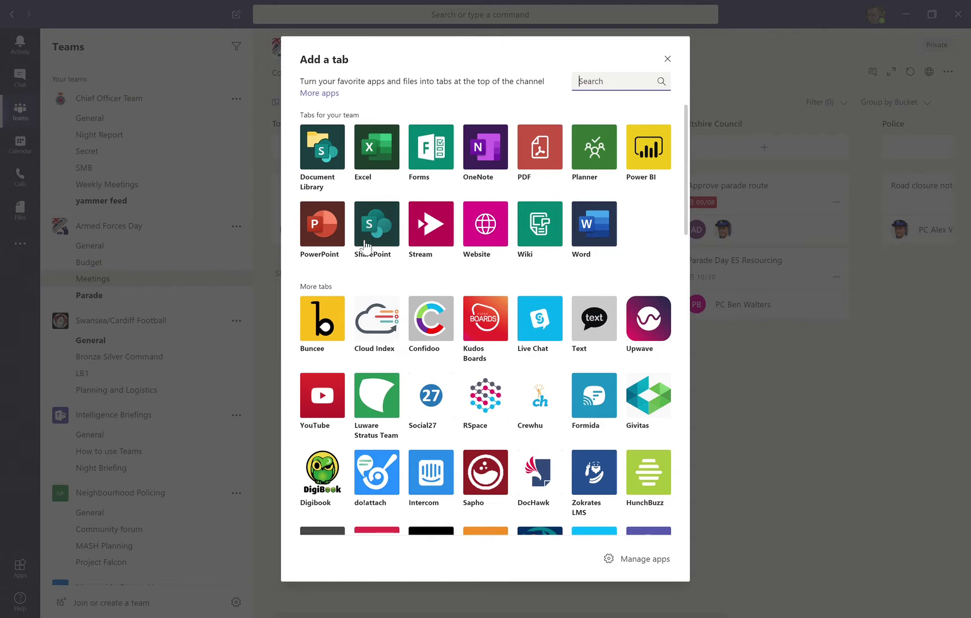
left_click(670, 60)
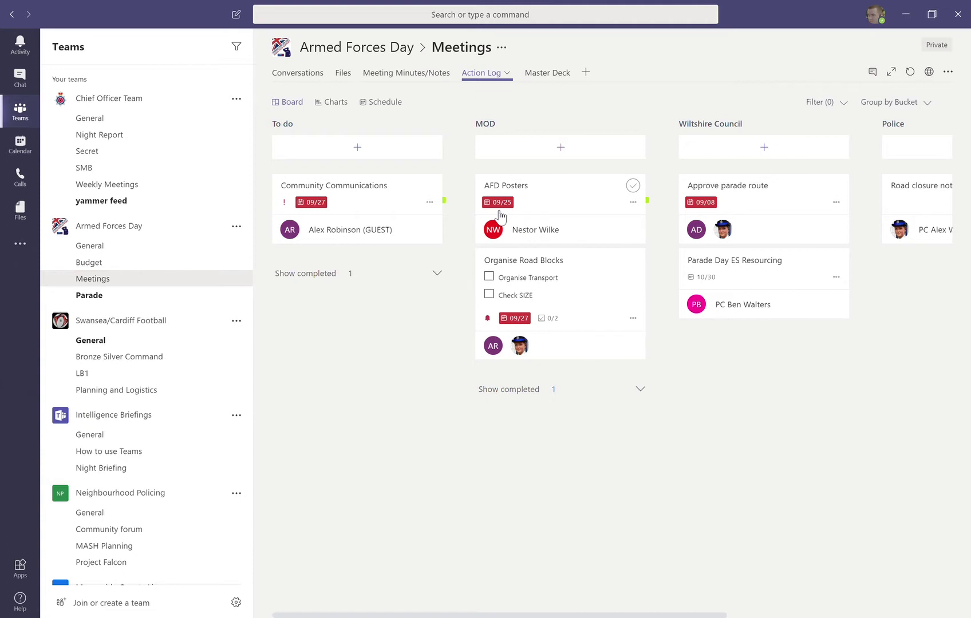
Start a task named "Edit the Master Deck for Parade" in the To do bucket, due 4 October 2019.
left_click(360, 150)
type("Edit th")
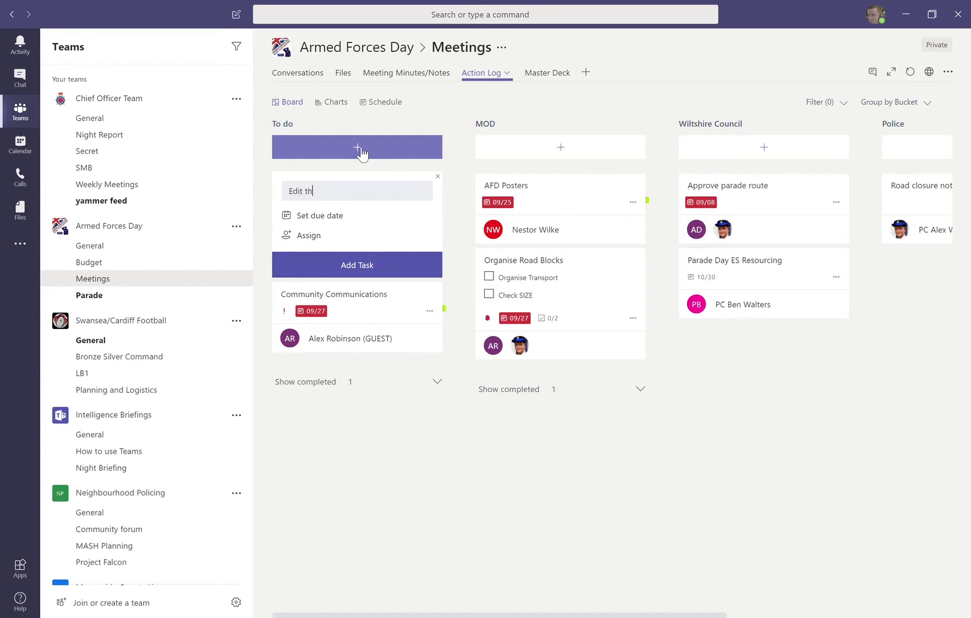
type("e Mster Dec Farade")
left_click(337, 218)
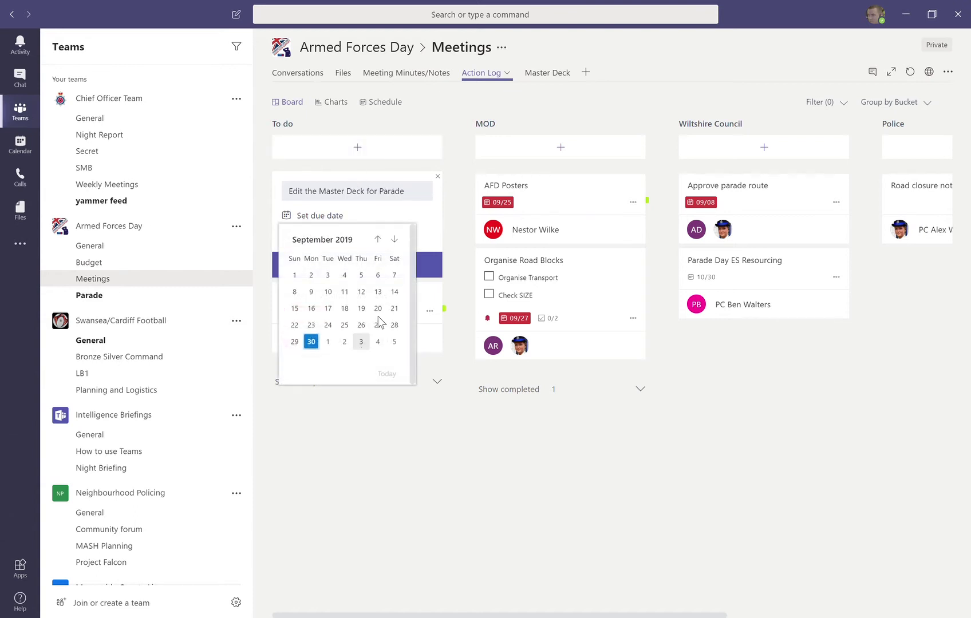
left_click(395, 239)
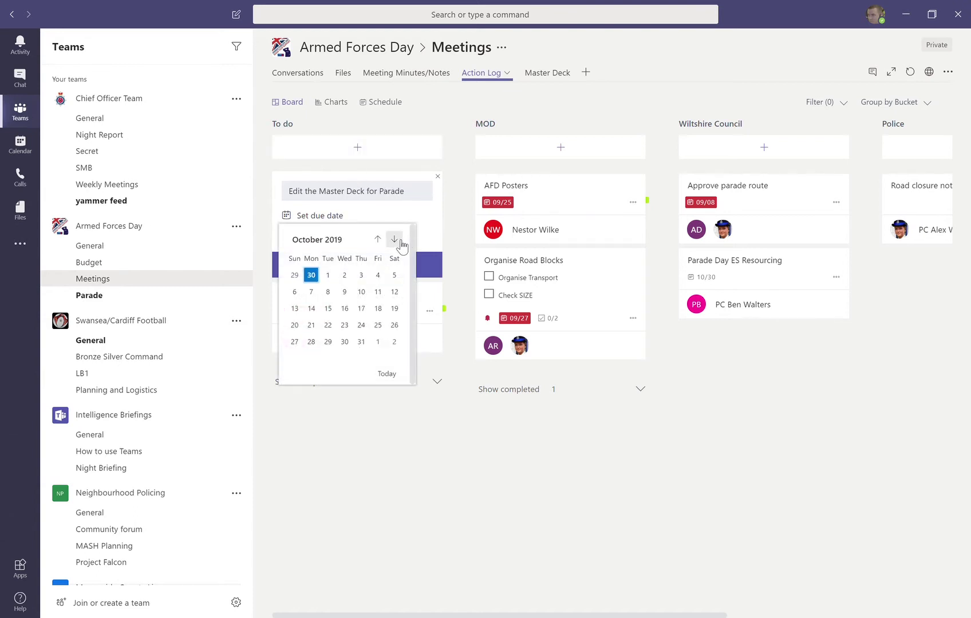
left_click(377, 275)
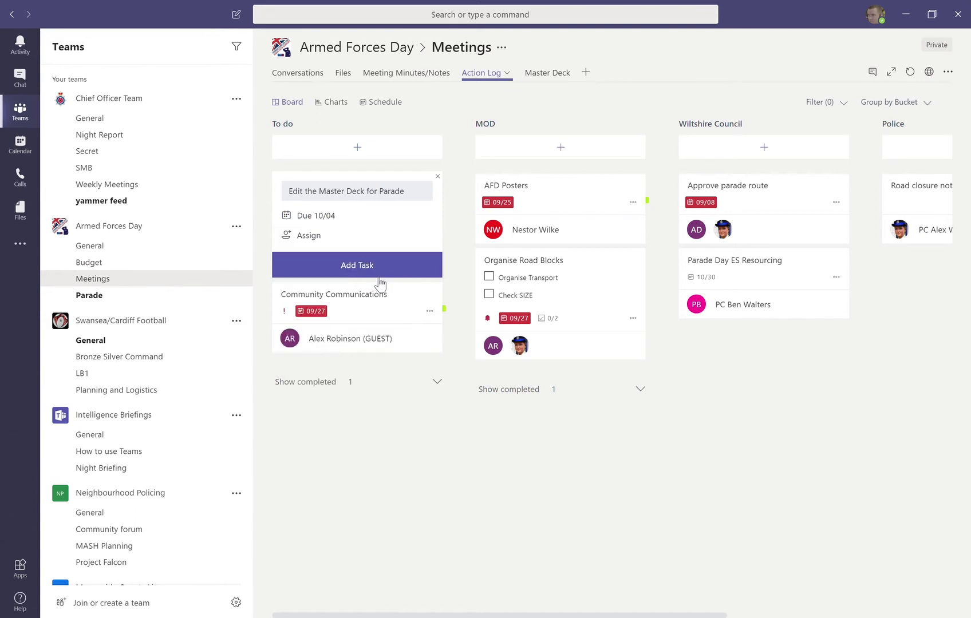
Assign the new task to the members responsible for AFD Posters and the road closure task, and add it to the board.
left_click(312, 239)
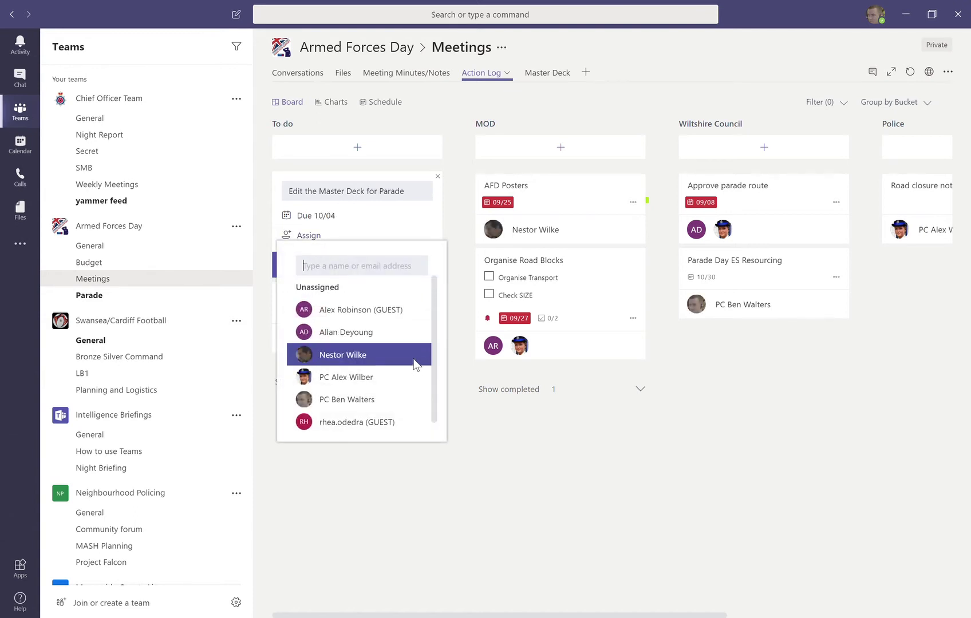
left_click(386, 355)
scroll(372, 369, "down", 2)
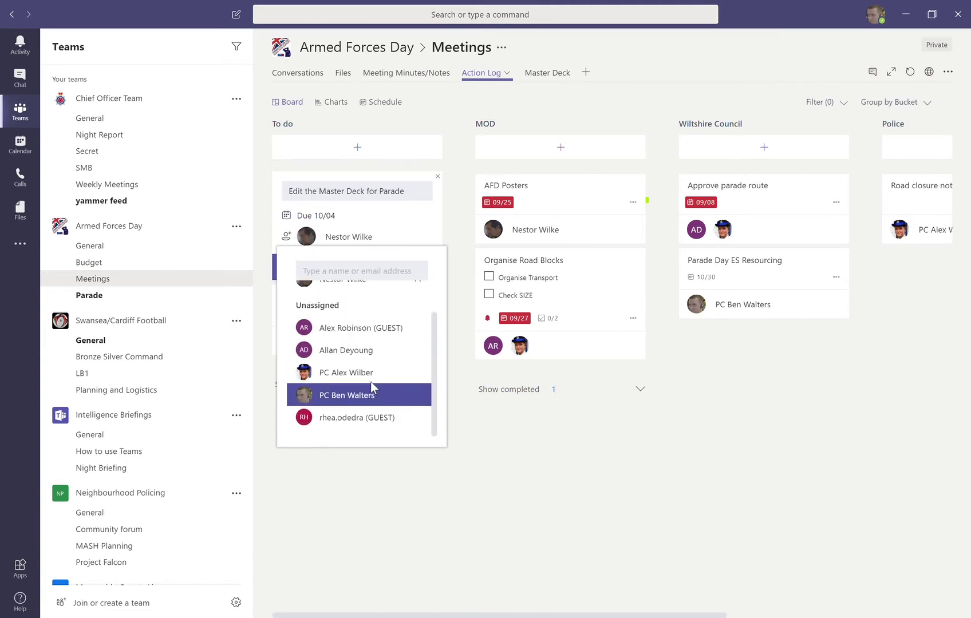
left_click(364, 373)
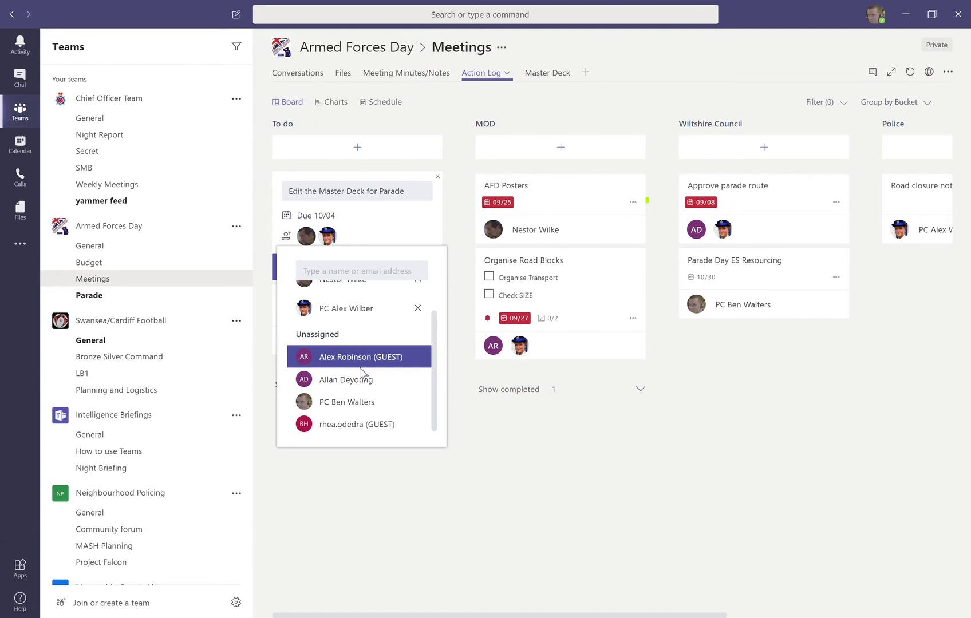
left_click(491, 460)
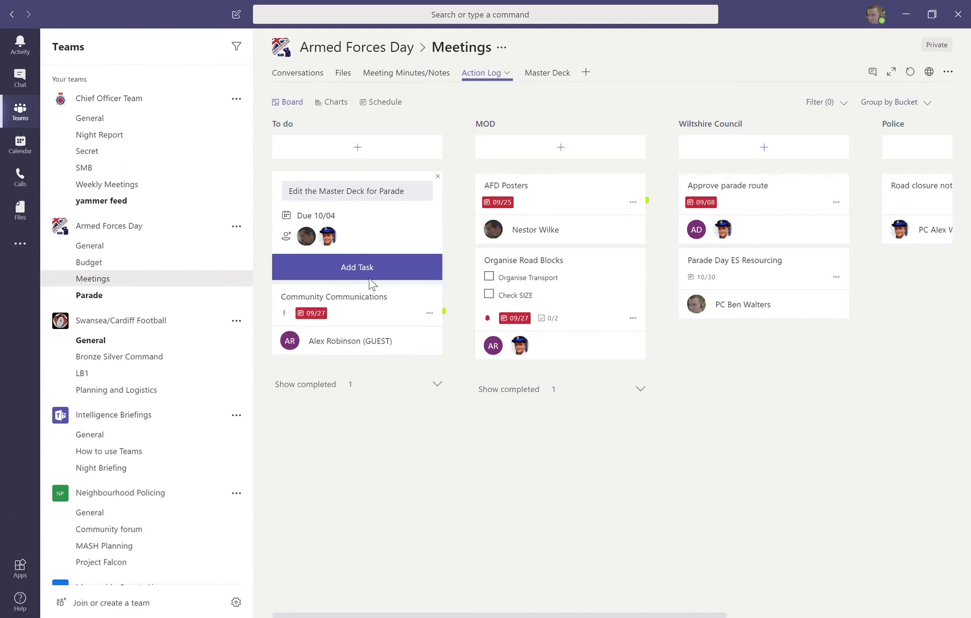
left_click(376, 268)
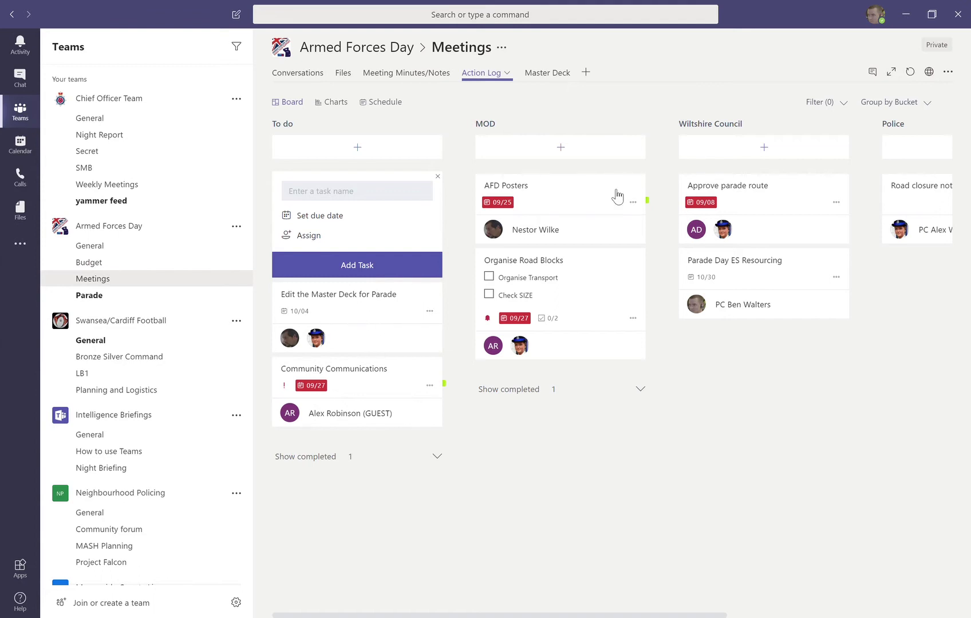
Move the "Edit the Master Deck for Parade" task from To do into the MOD bucket, below AFD Posters.
left_click_drag(401, 304, 537, 260)
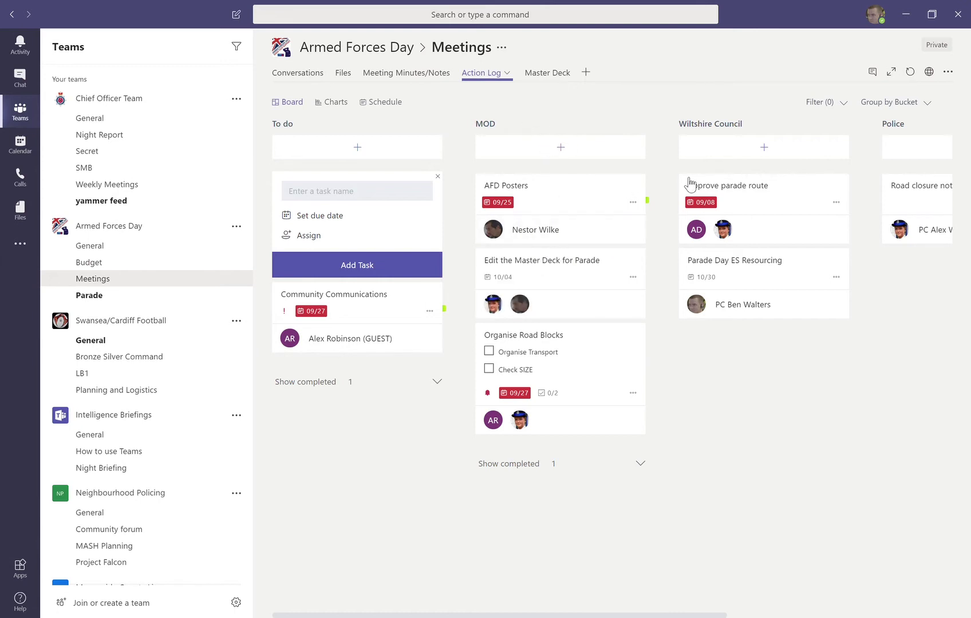
scroll(687, 182, "right", 5)
scroll(690, 183, "left", 5)
Open the details of "Edit the Master Deck for Parade" and set its priority to Urgent.
left_click(571, 268)
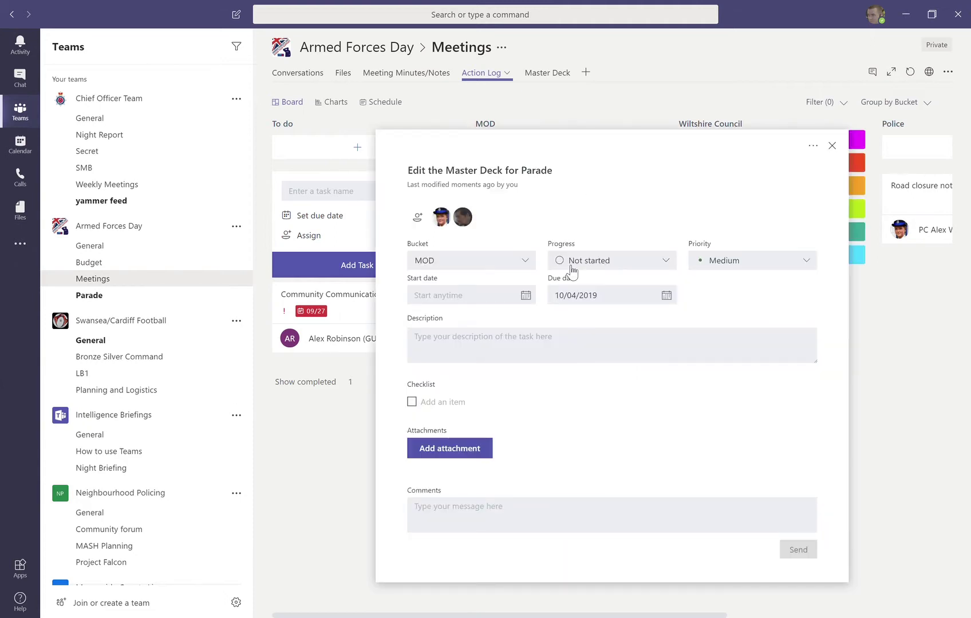
mouse_move(865, 163)
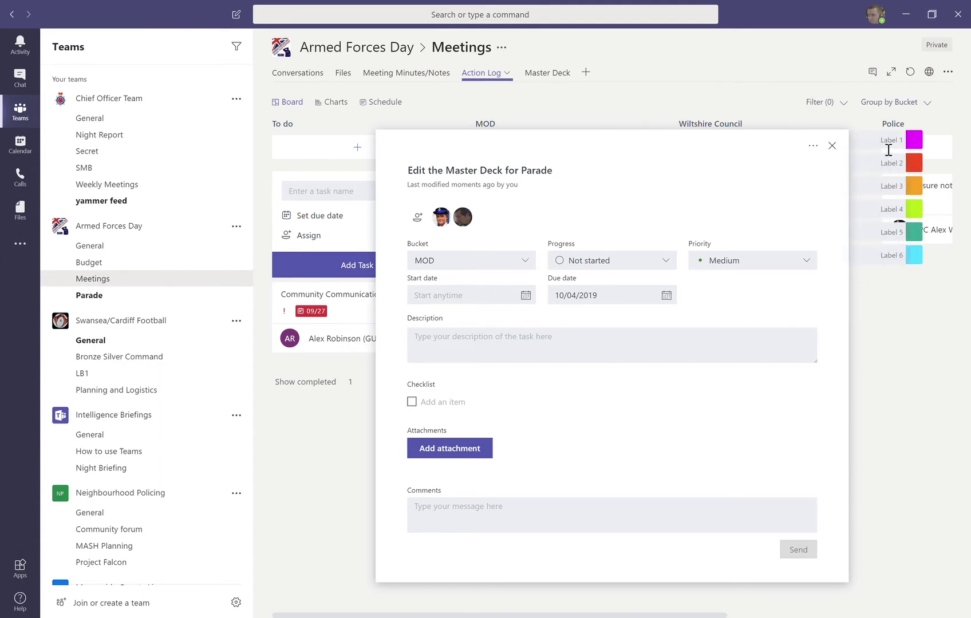
left_click(783, 268)
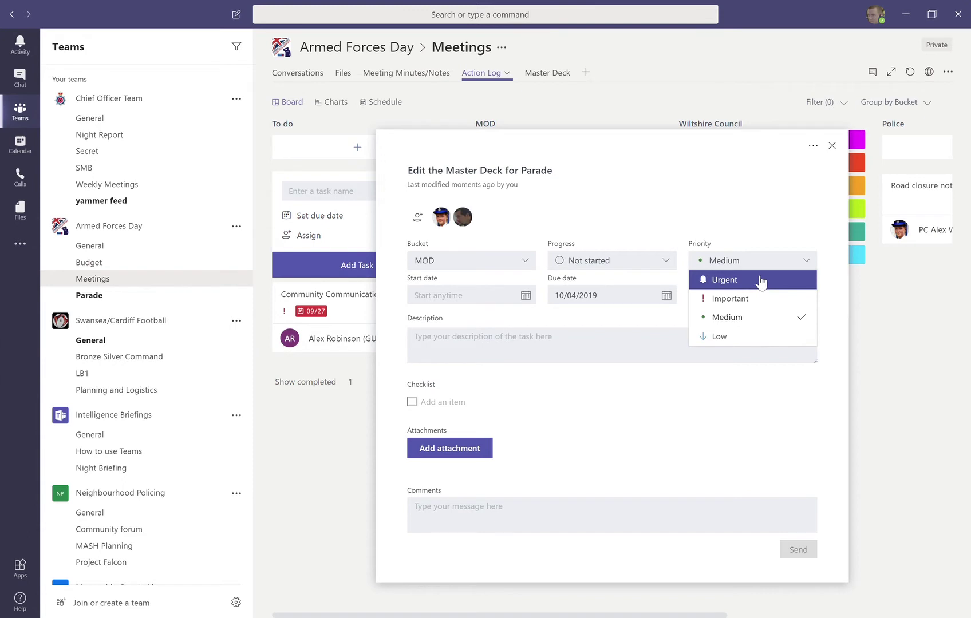
left_click(761, 280)
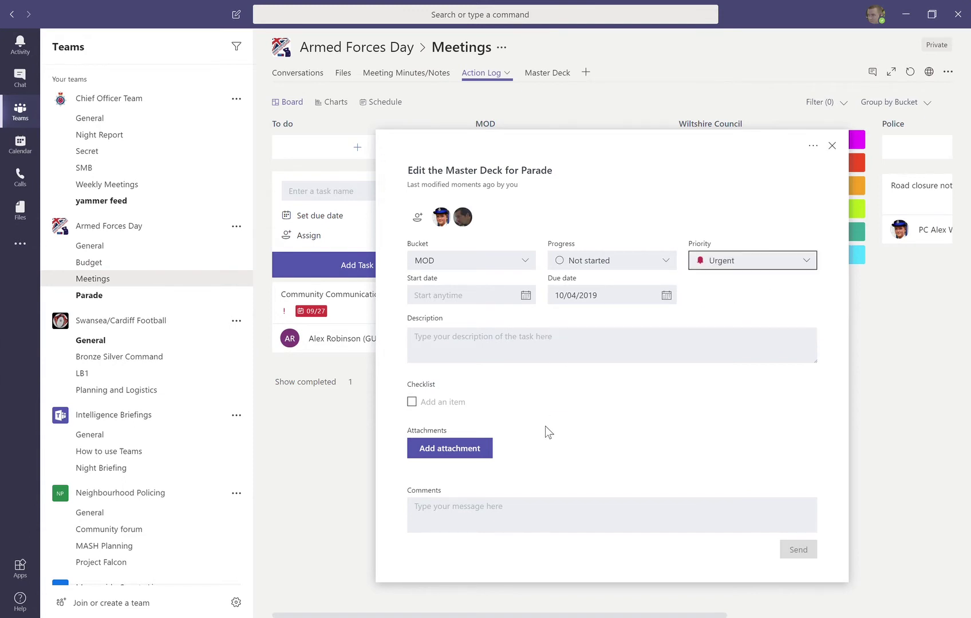
Add the checklist items "book meeting room" and "Review meeting minutes" to the task and close its details.
left_click(455, 407)
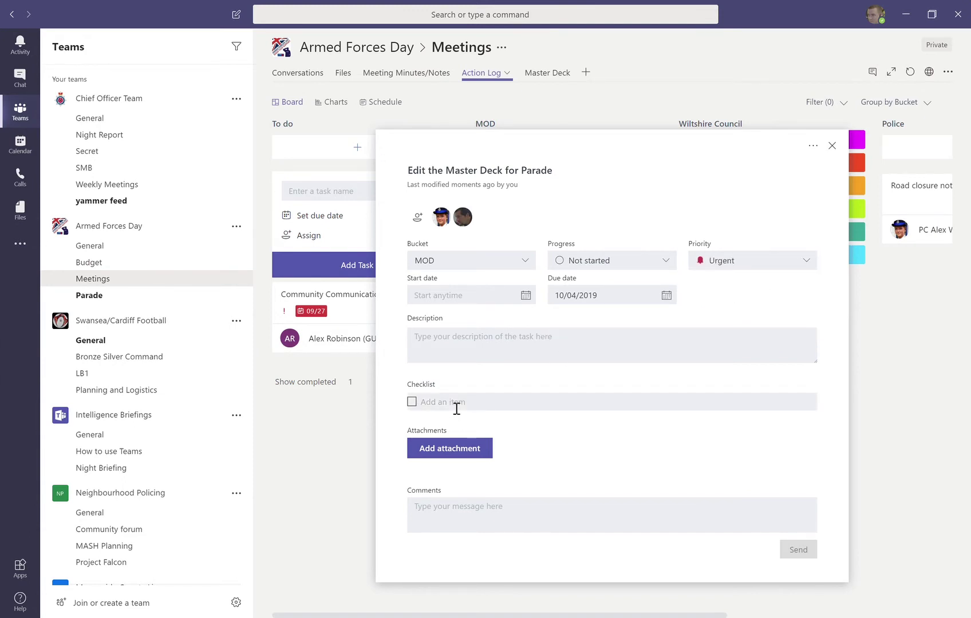
type("book meeting room")
key("Return")
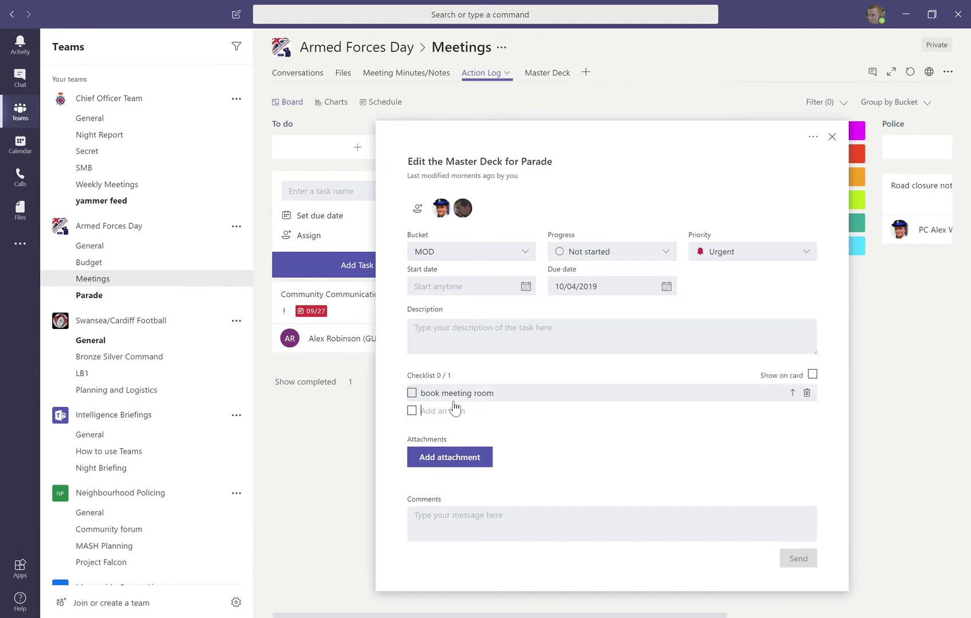
type("Review meeting minutes")
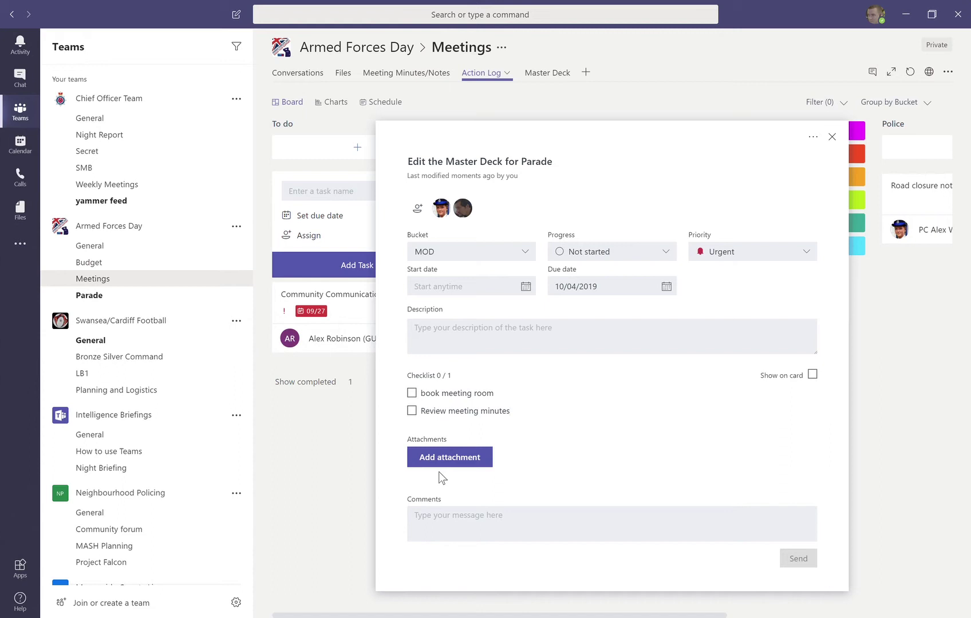
key("Return")
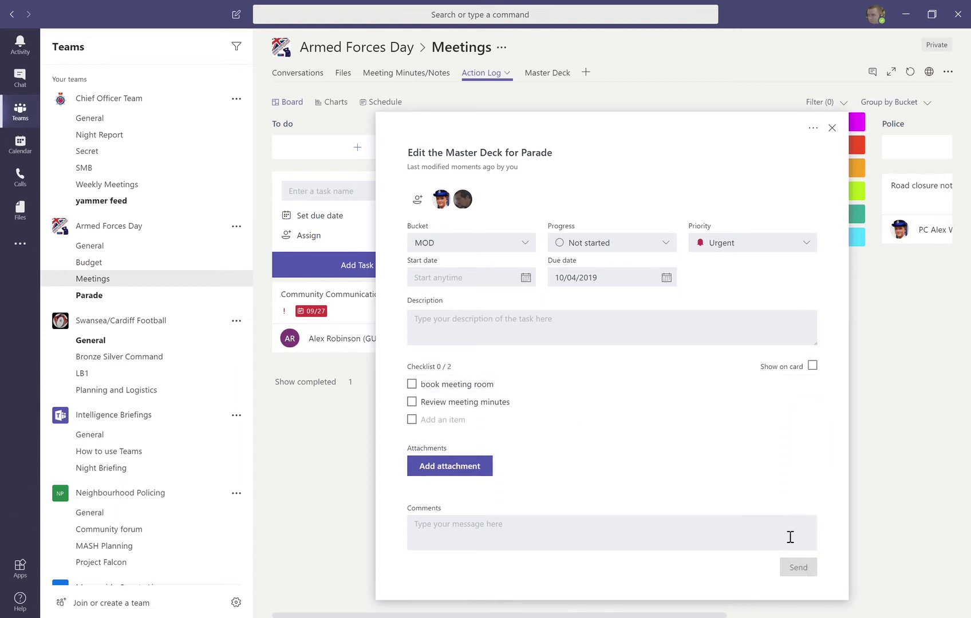
left_click(833, 129)
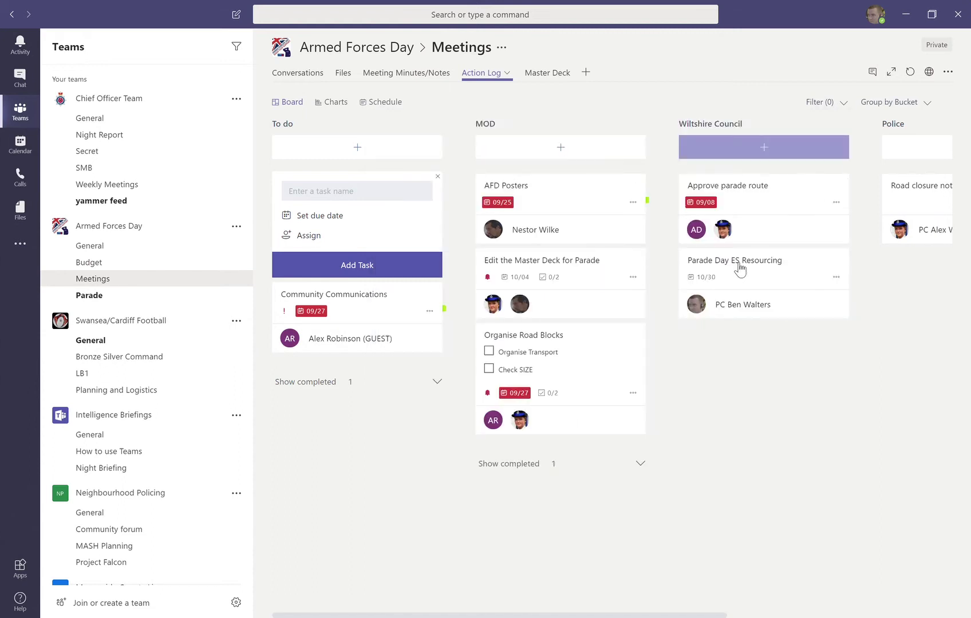
Make the checklist of "Edit the Master Deck for Parade" show on its board card.
left_click(582, 281)
left_click(812, 365)
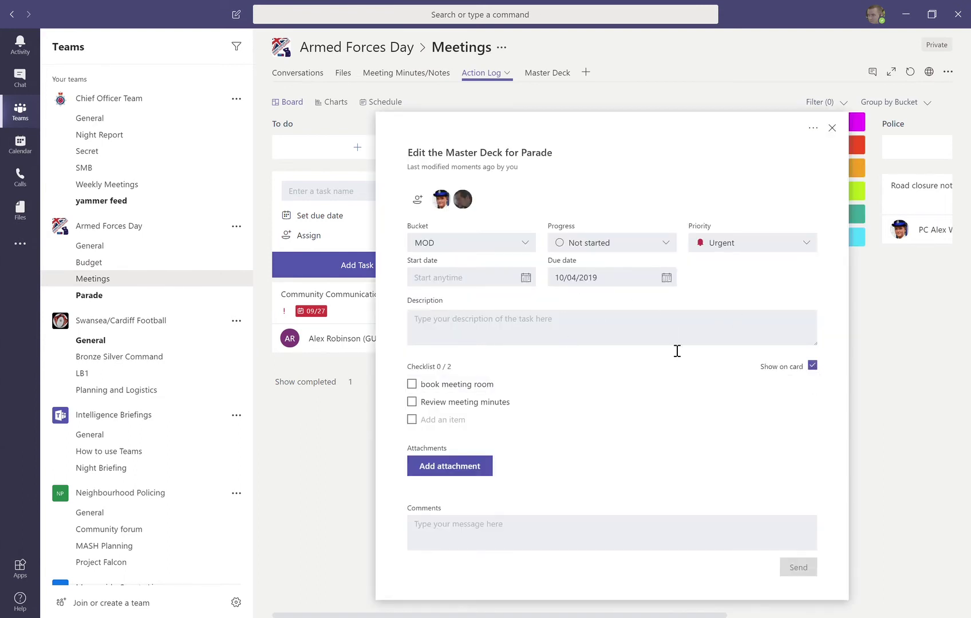
left_click(832, 128)
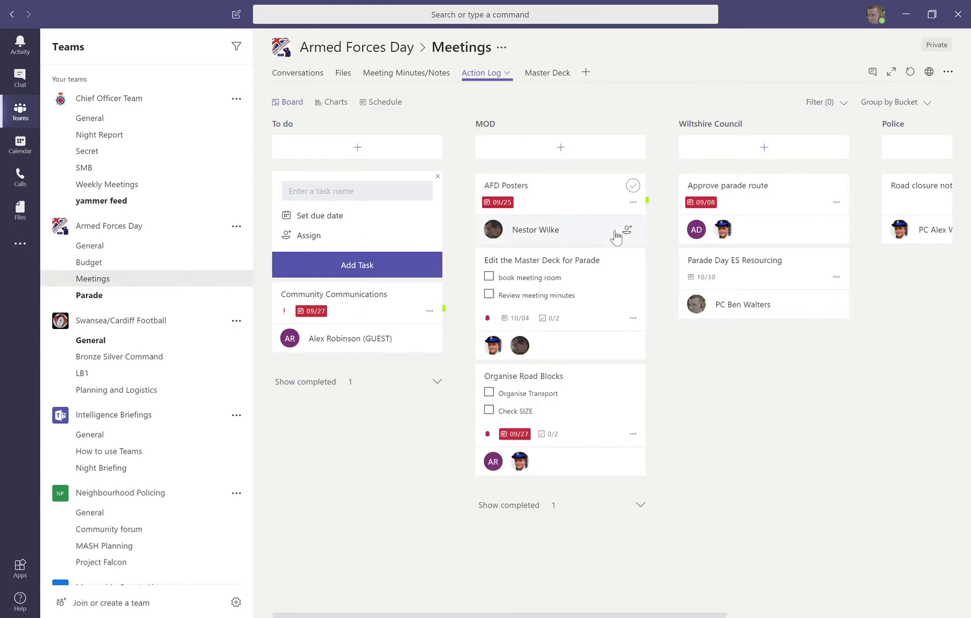
Examine the plan's status, bucket and member charts, and open the blank new-task form beside them.
left_click(337, 104)
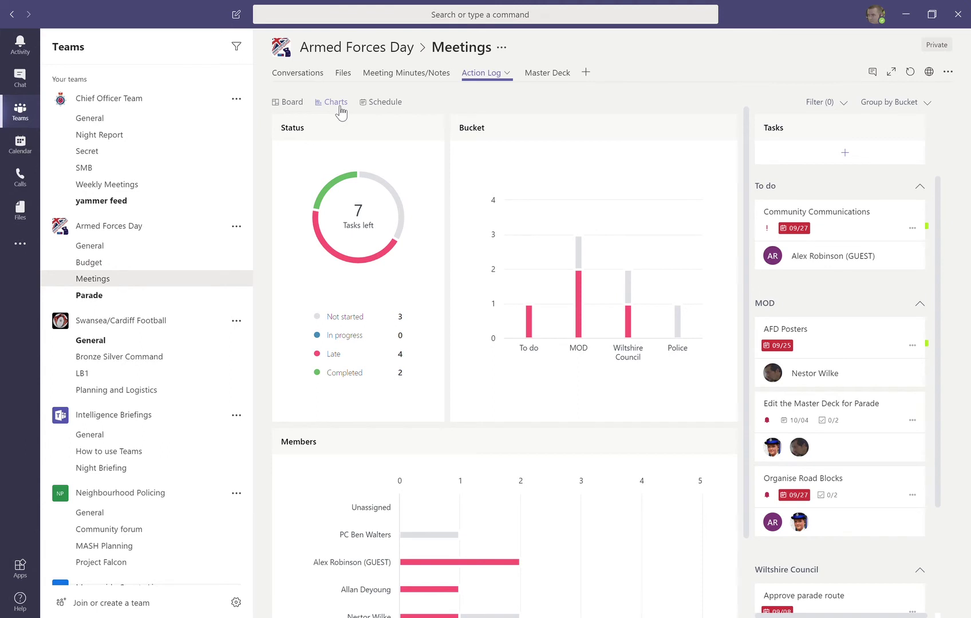
mouse_move(338, 253)
mouse_move(640, 312)
scroll(512, 420, "down", 3)
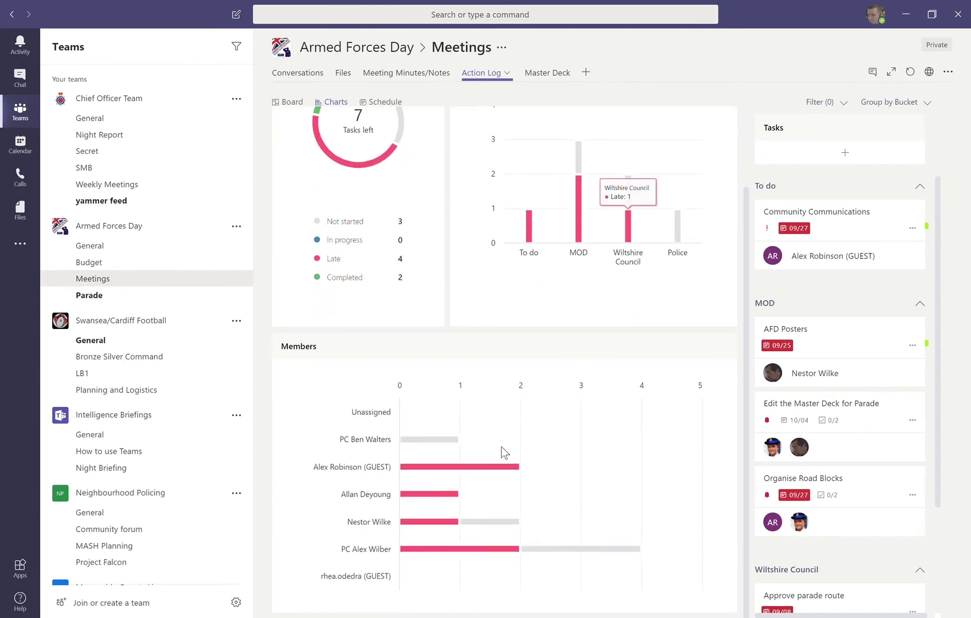
mouse_move(469, 543)
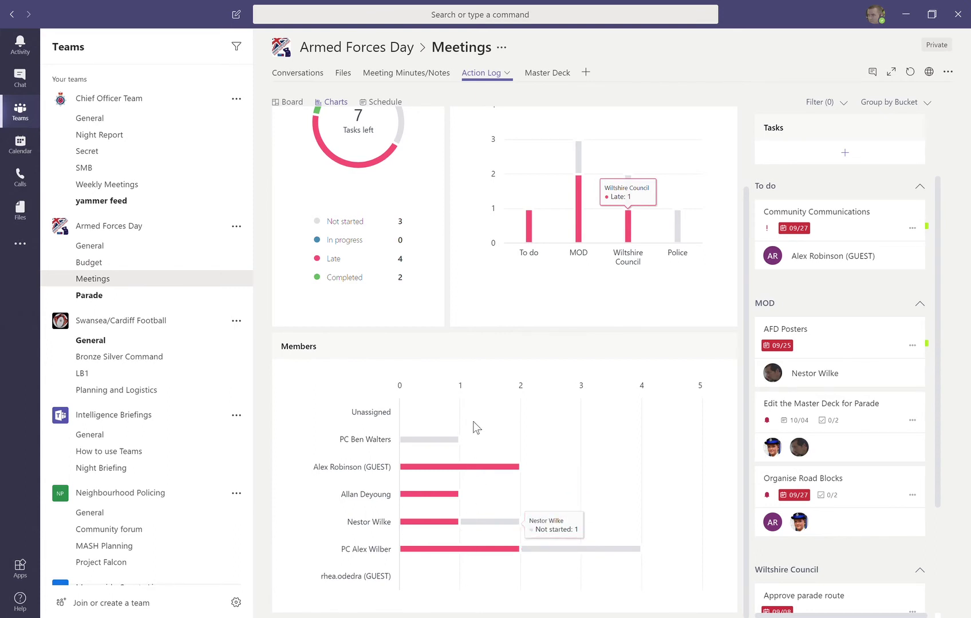
mouse_move(539, 552)
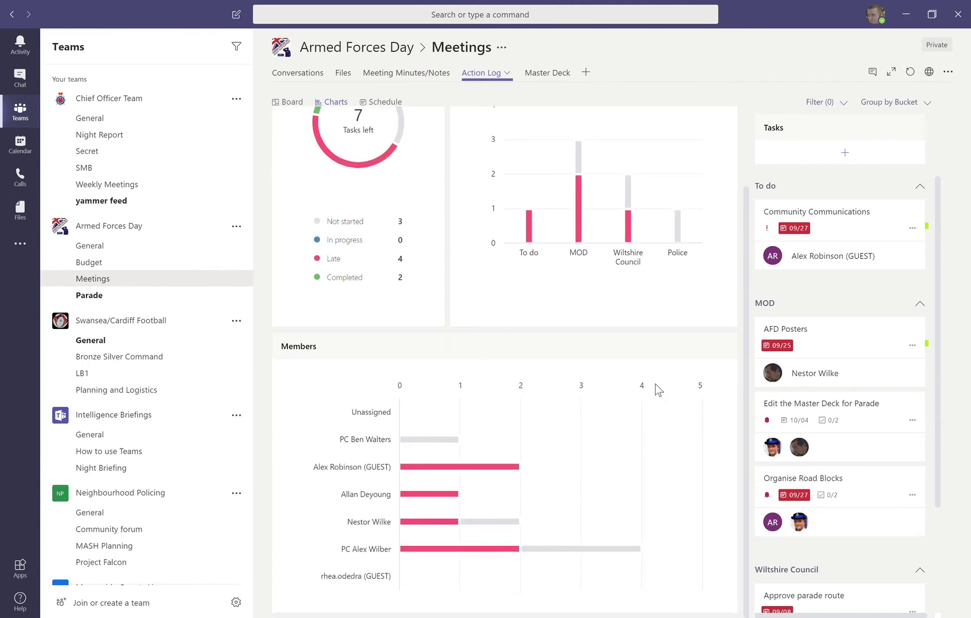
scroll(654, 384, "up", 2)
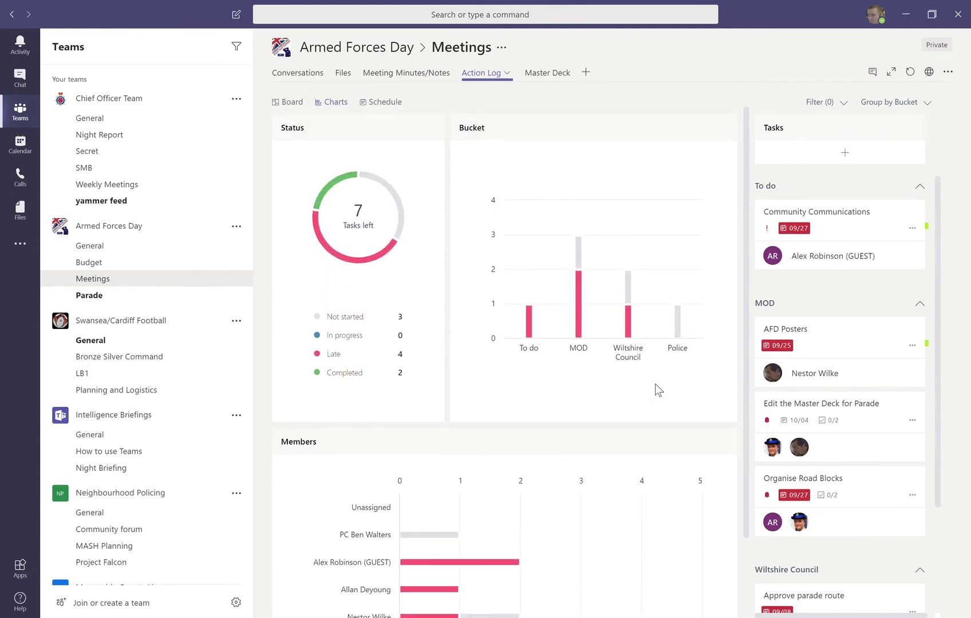
left_click(843, 155)
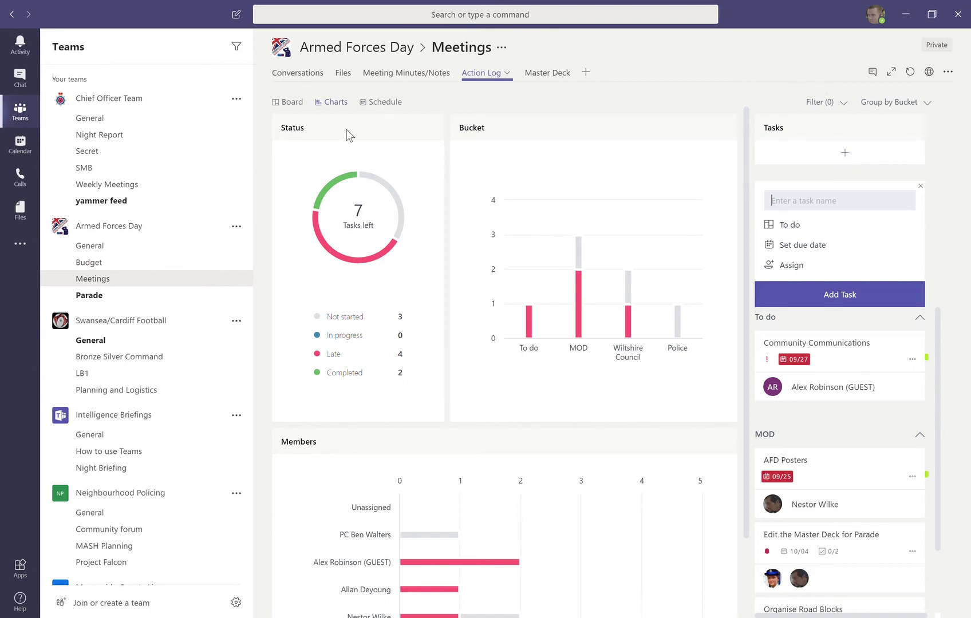
View the plan's monthly schedule, open a blank new-task form for 26 September 2019, and return to the board.
left_click(382, 103)
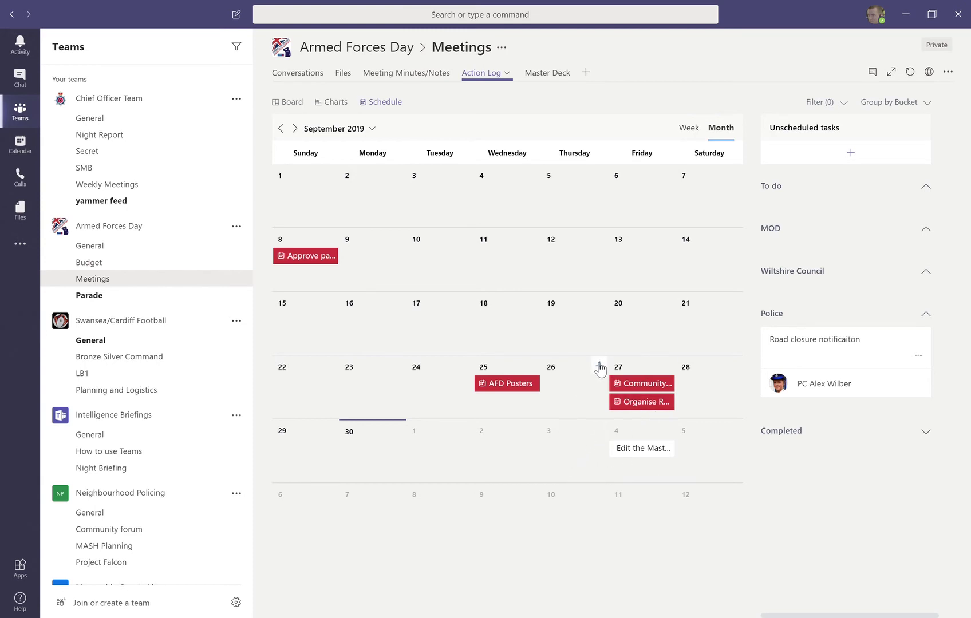
left_click(599, 367)
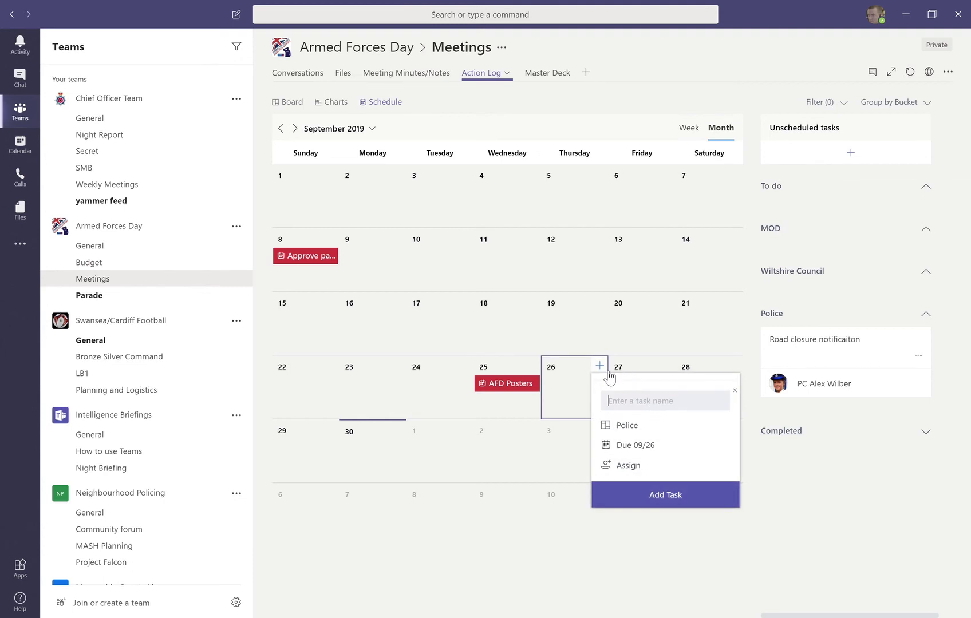
left_click(292, 102)
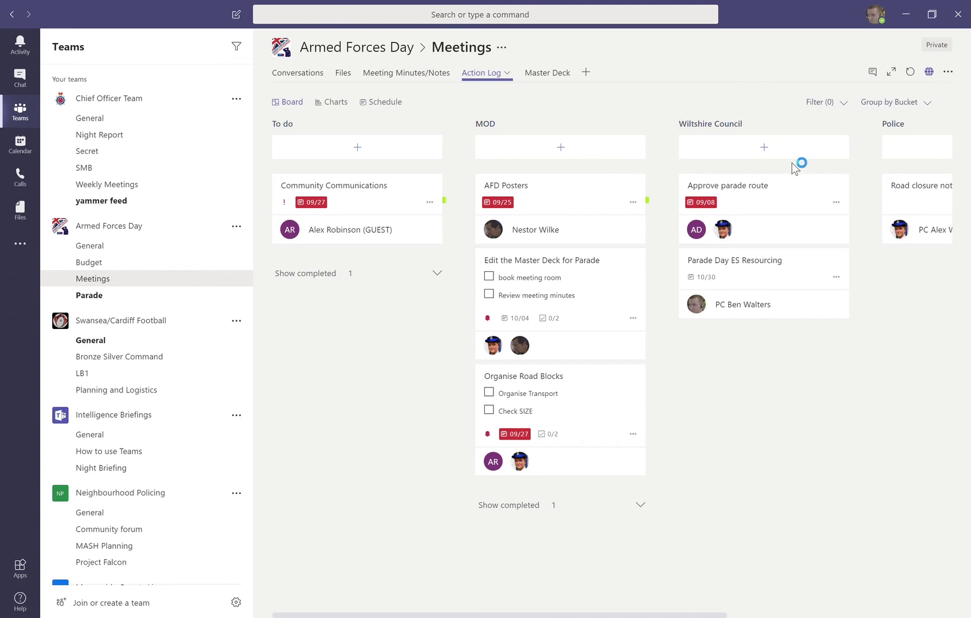
Open the Meetings channel's files and view the types of new items that can be created there.
left_click(343, 75)
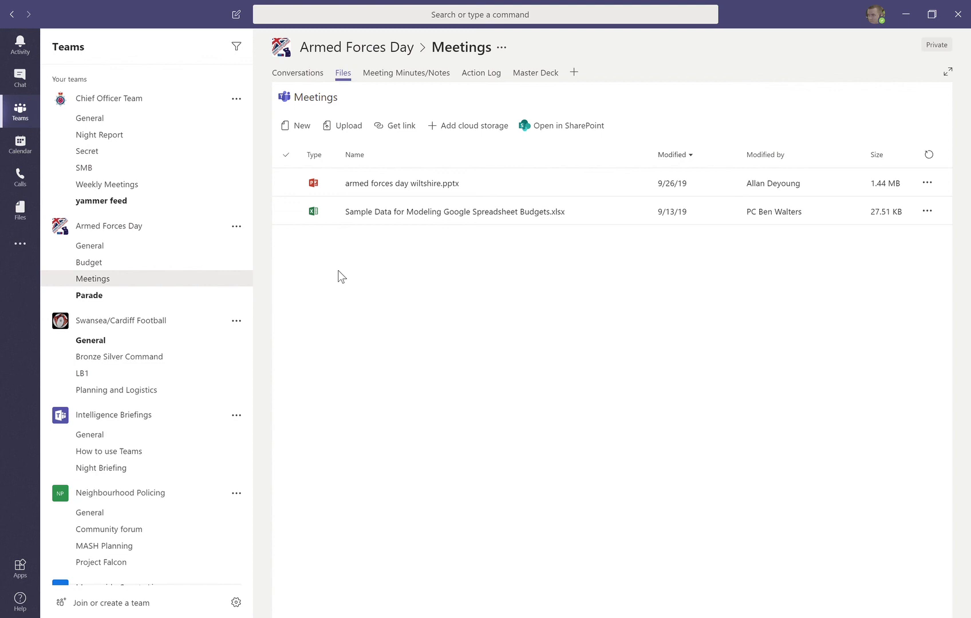
left_click(305, 124)
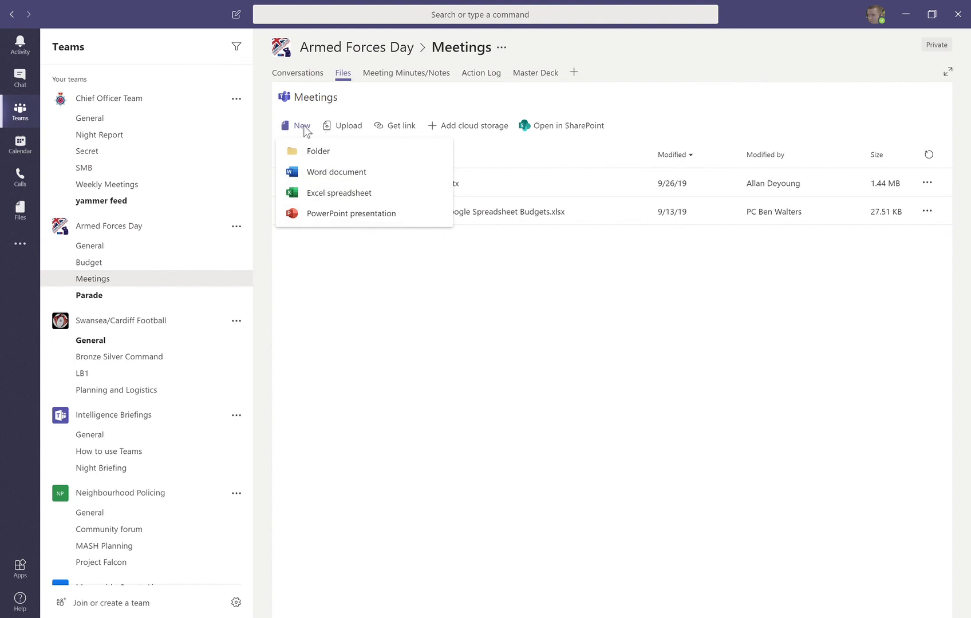
left_click(306, 127)
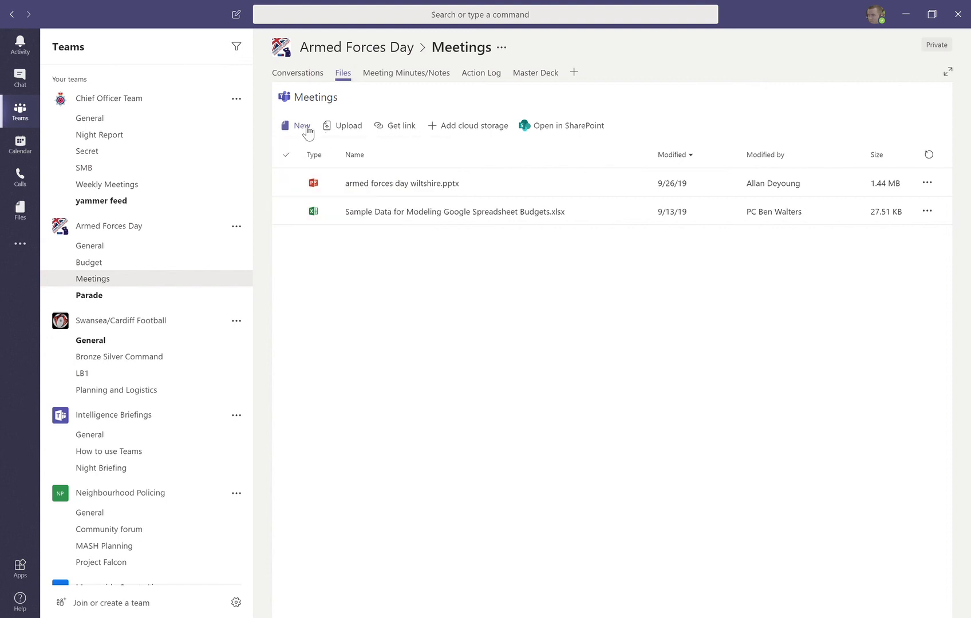
Open the channel's Master Deck presentation, armed forces day wiltshire.pptx.
left_click(548, 77)
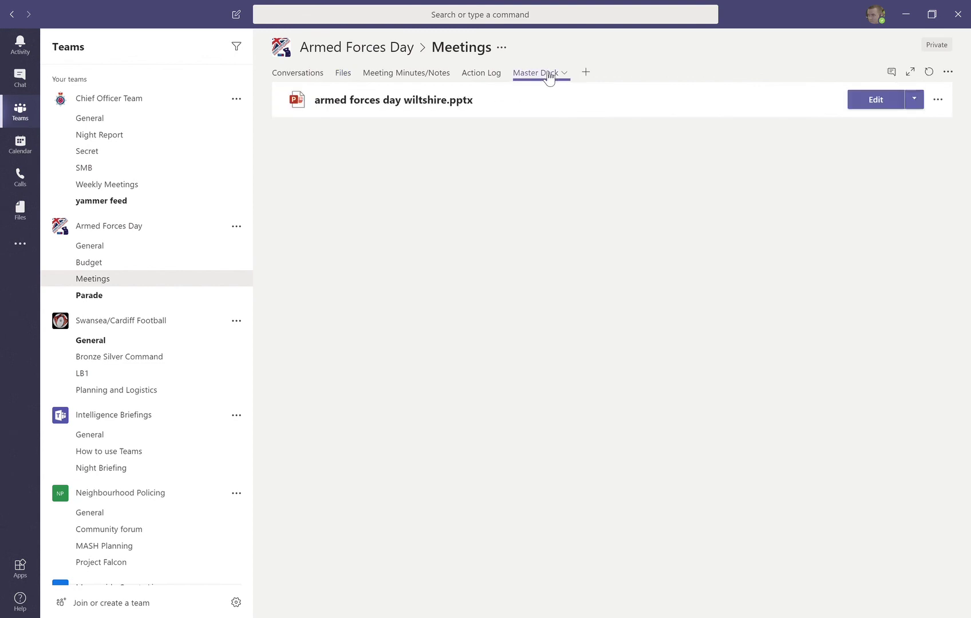